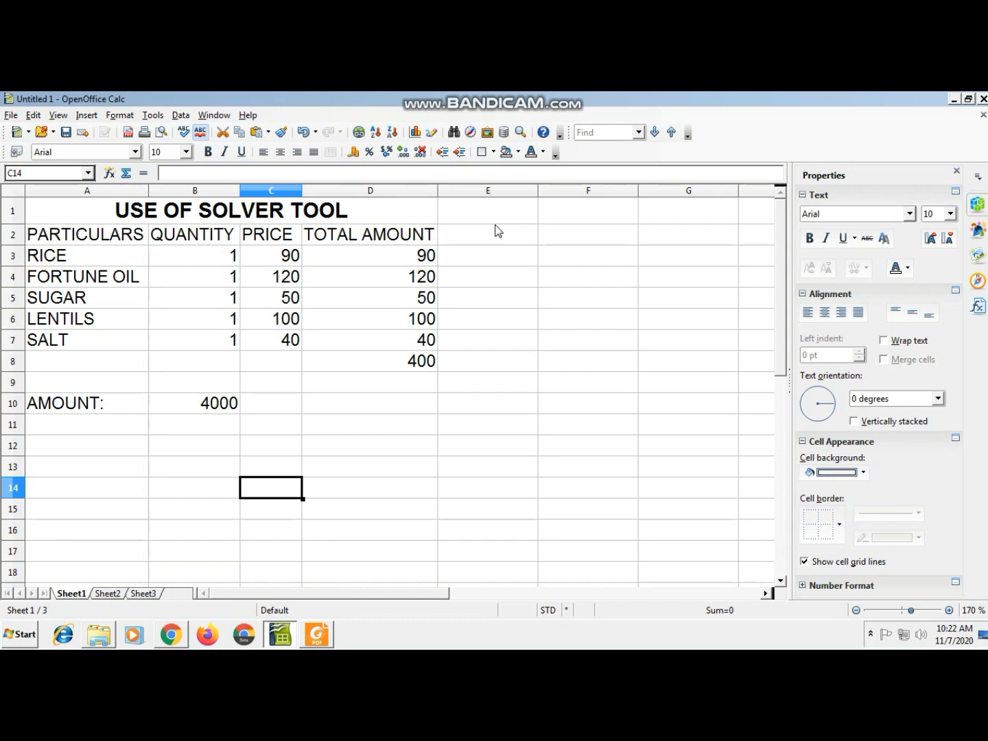
# Clear the total amounts in D3:D8.
pyautogui.moveTo(364, 256); pyautogui.dragTo(383, 364)
pyautogui.press('BackSpace')
pyautogui.press('Up')
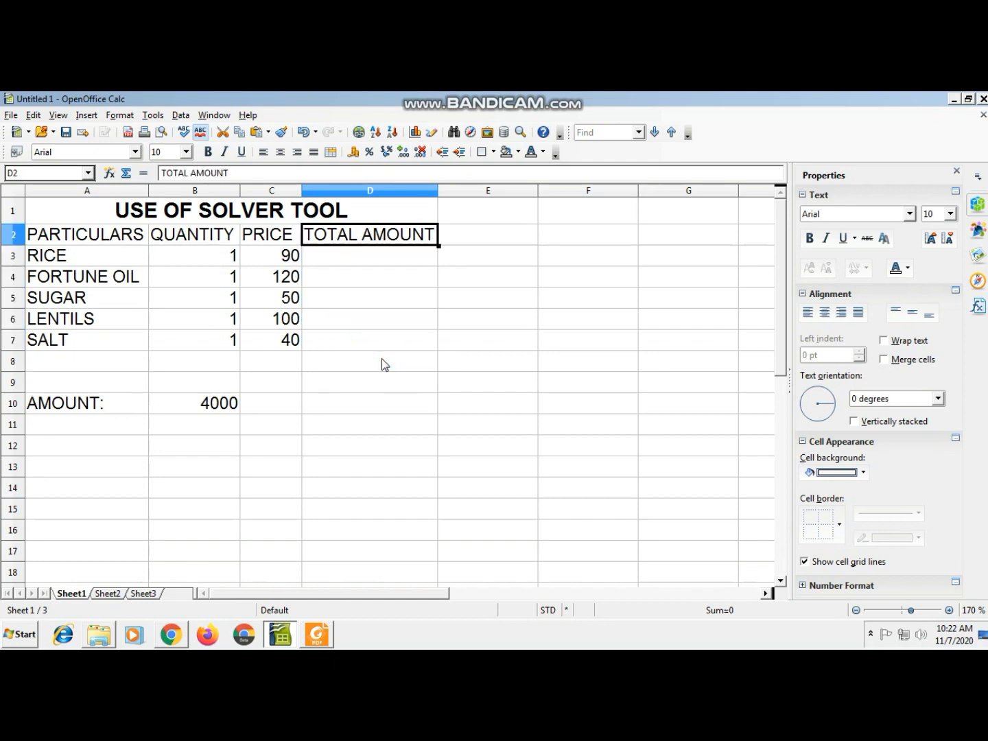
# Examine the item names listed in the PARTICULARS column.
pyautogui.press('Left')
pyautogui.press('Left')
pyautogui.press('Left')
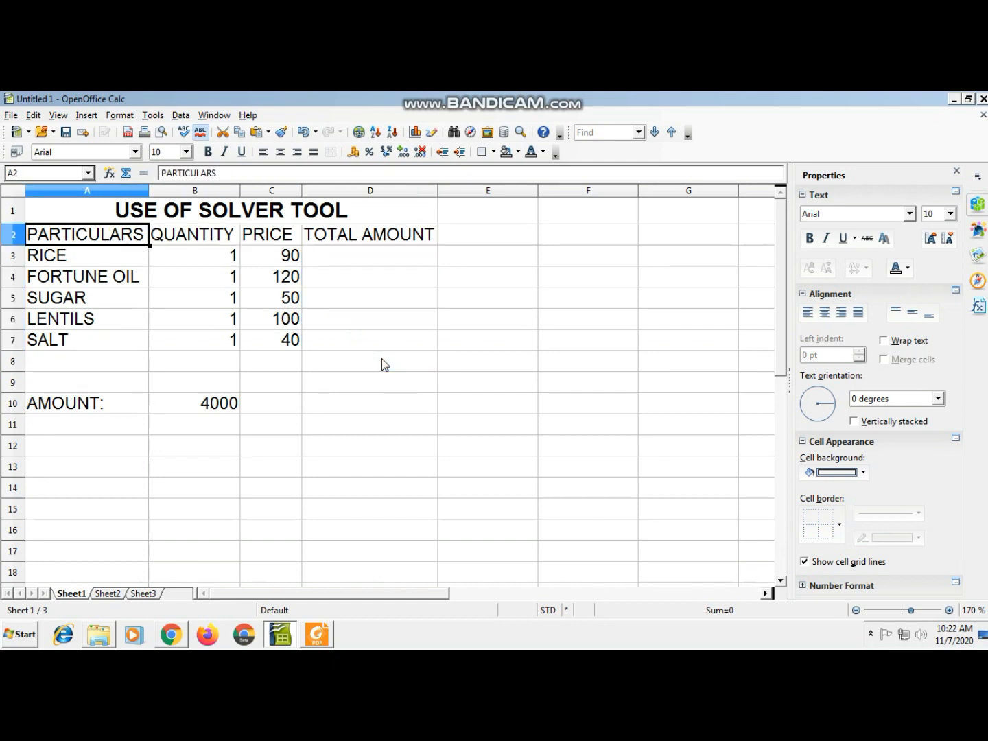
pyautogui.press('Down')
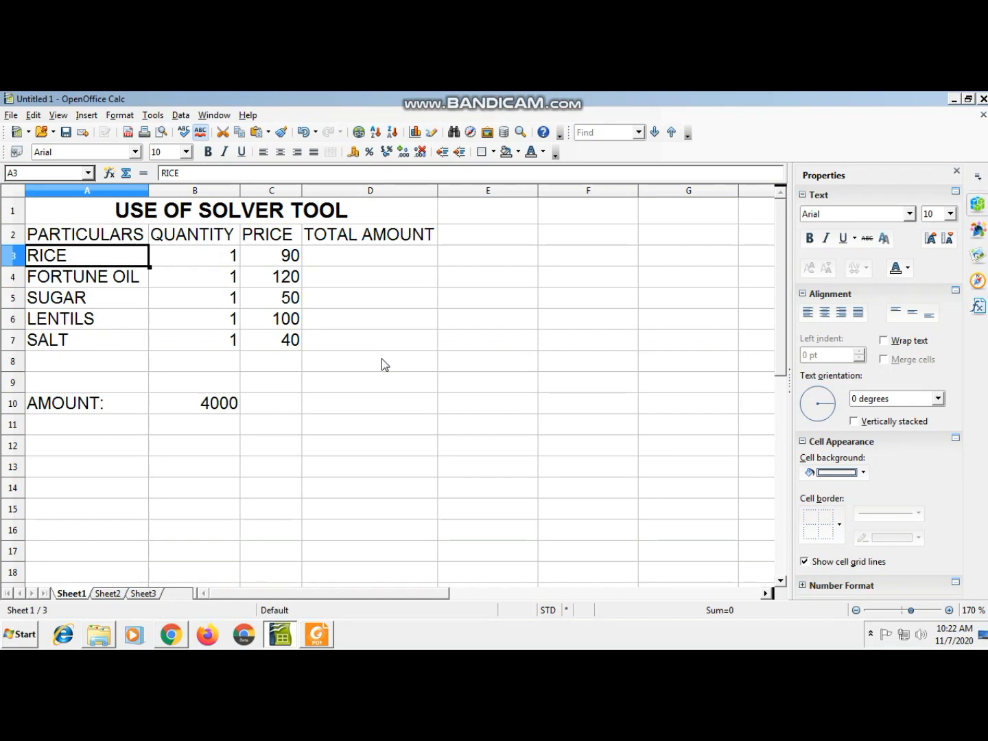
pyautogui.press('Down')
pyautogui.press('Down')
pyautogui.press('Down')
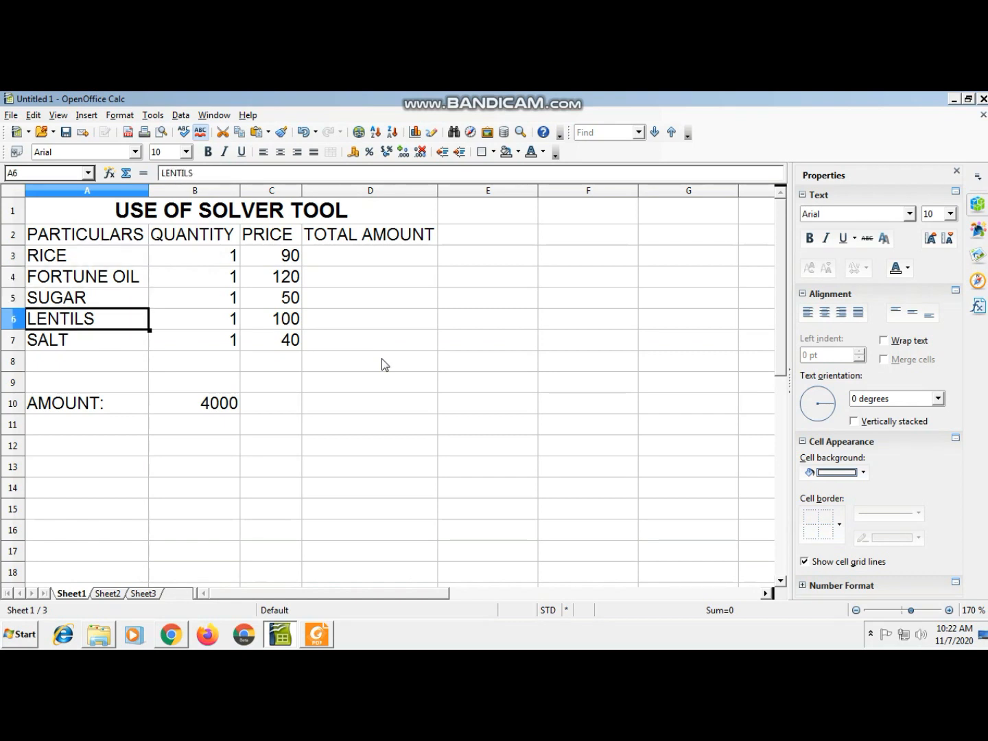
pyautogui.press('Down')
pyautogui.press('Up')
pyautogui.press('Up')
pyautogui.press('Up')
pyautogui.press('Up')
# Examine the QUANTITY column entries for all five items.
pyautogui.press('Right')
pyautogui.press('Up')
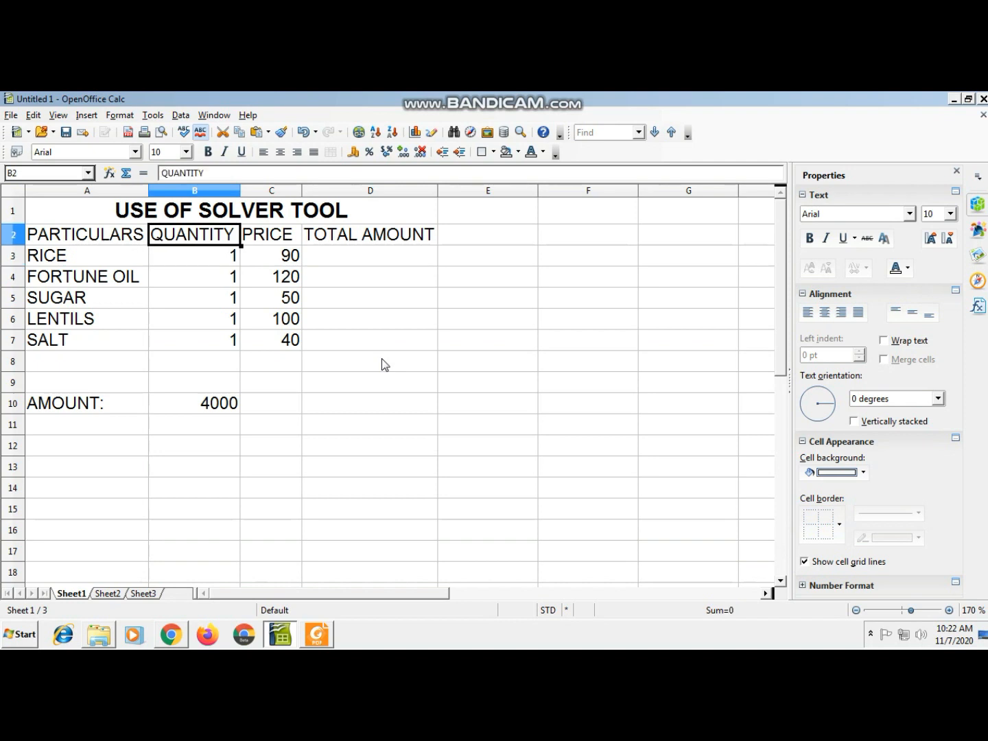
pyautogui.press('Down')
pyautogui.press('Down')
pyautogui.press('Down')
pyautogui.press('Down')
pyautogui.press('Down')
pyautogui.press('Up')
pyautogui.press('Up')
pyautogui.press('Up')
pyautogui.press('Up')
# Examine the item prices in the PRICE column and the AMOUNT entry in row 10.
pyautogui.press('Right')
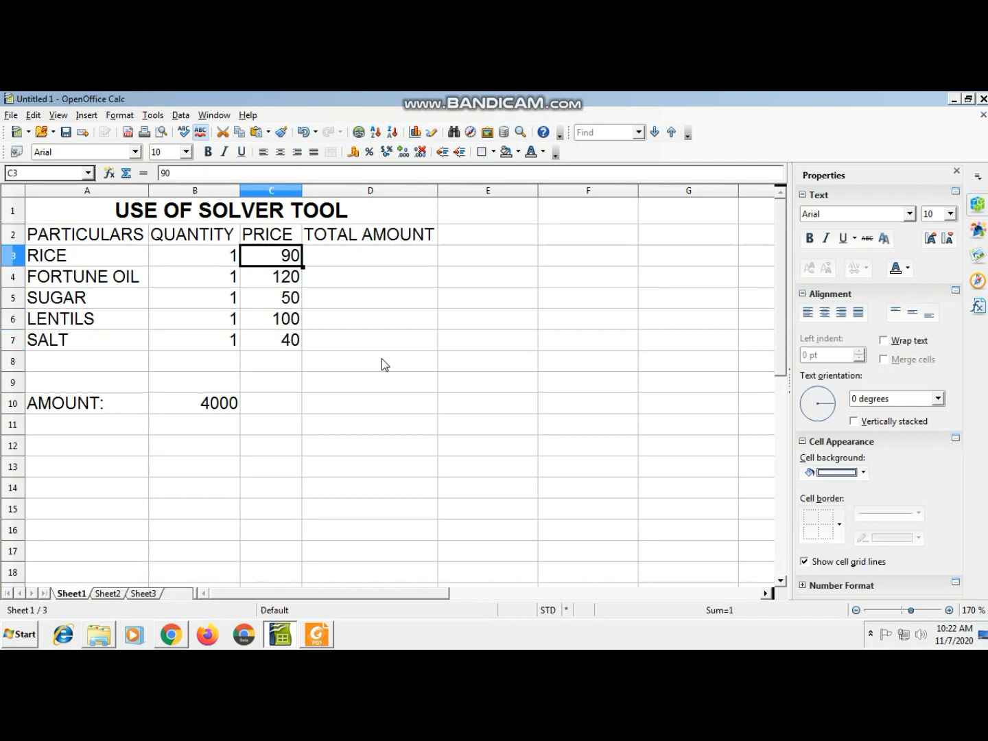
pyautogui.press('Up')
pyautogui.press('Down')
pyautogui.press('Down')
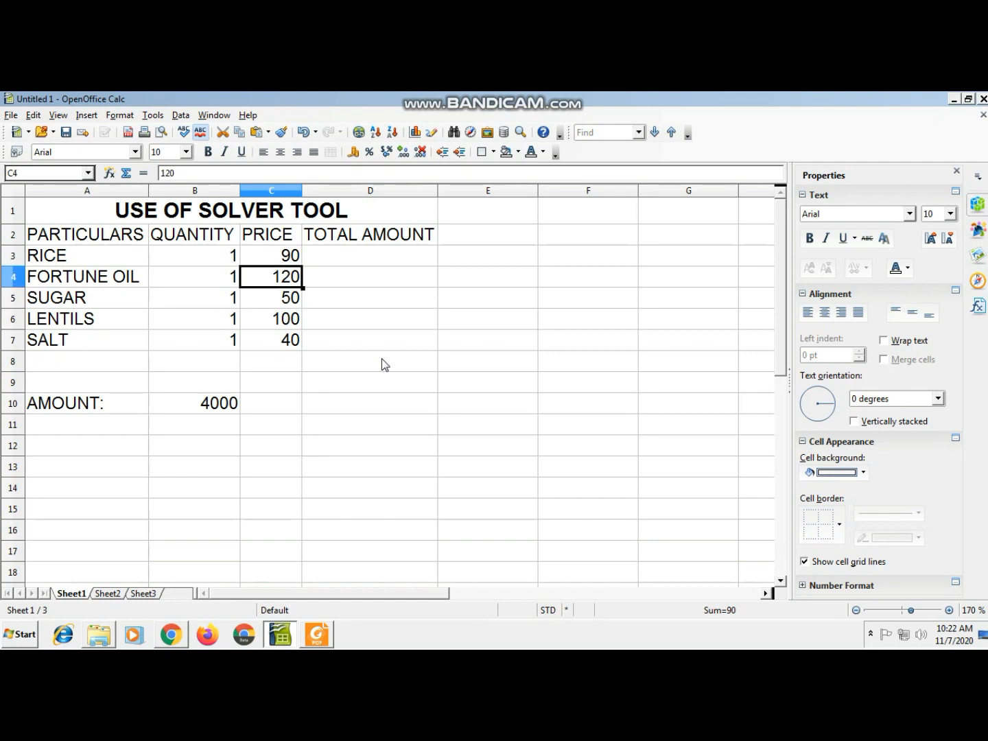
pyautogui.press('Down')
pyautogui.press('Down')
pyautogui.press('Down')
pyautogui.press('Down')
pyautogui.press('Down')
pyautogui.press('Down')
pyautogui.press('Left')
pyautogui.press('Left')
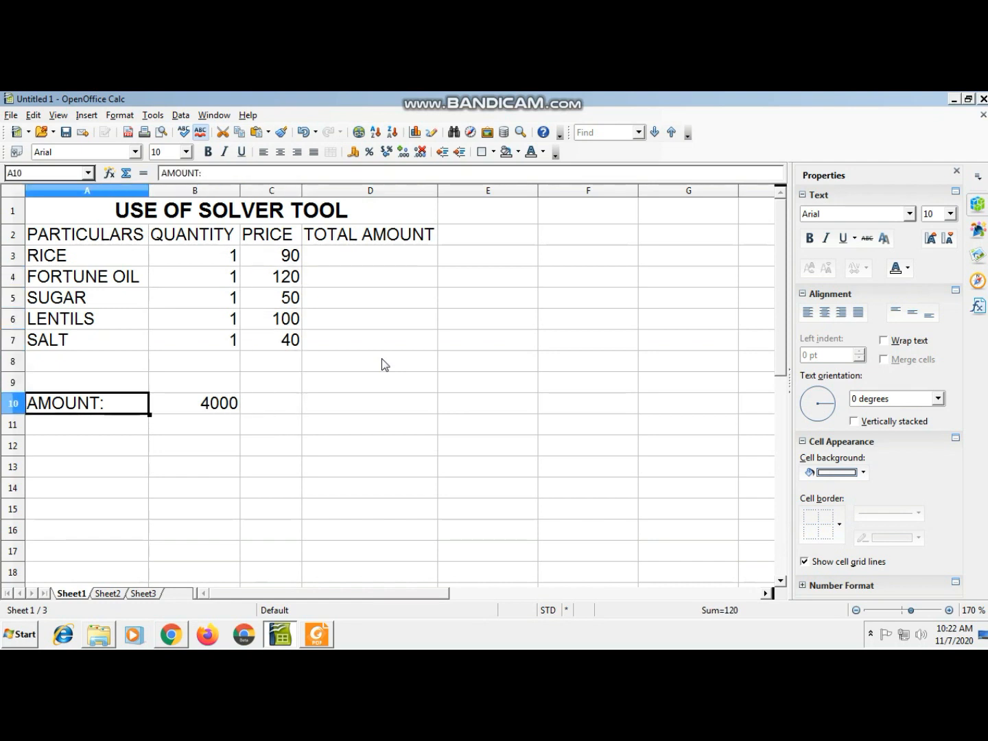
pyautogui.press('Right')
pyautogui.press('Right')
# Enter the formula =B3*C3 in D3 and fill it down to D7.
pyautogui.press('Up')
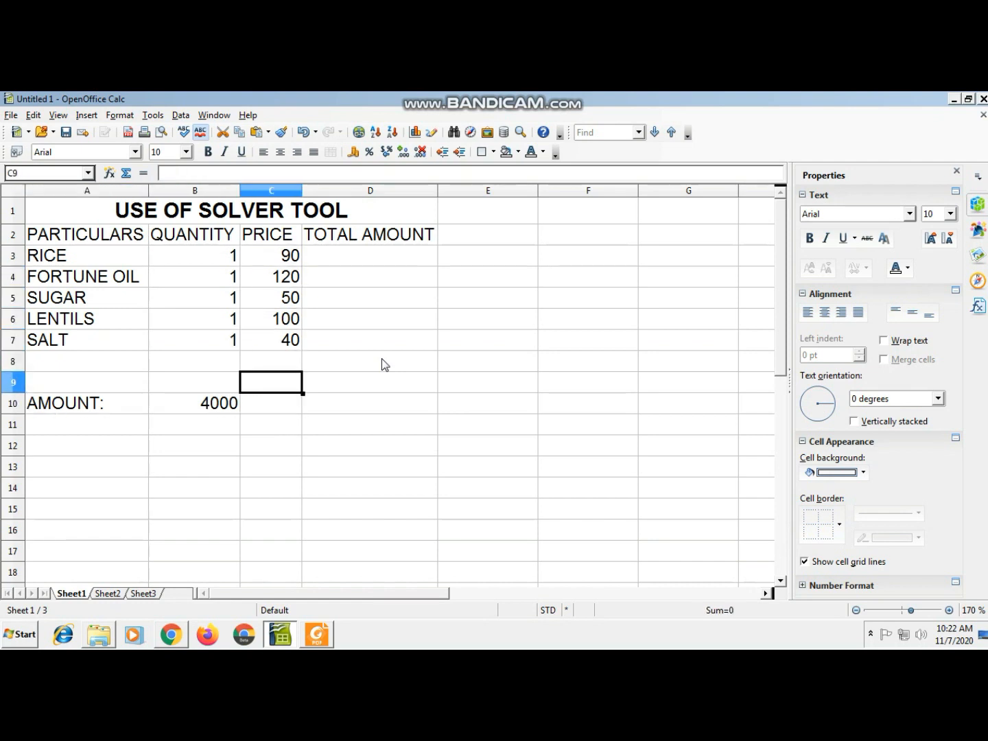
pyautogui.press('Up')
pyautogui.press('Up')
pyautogui.press('Up')
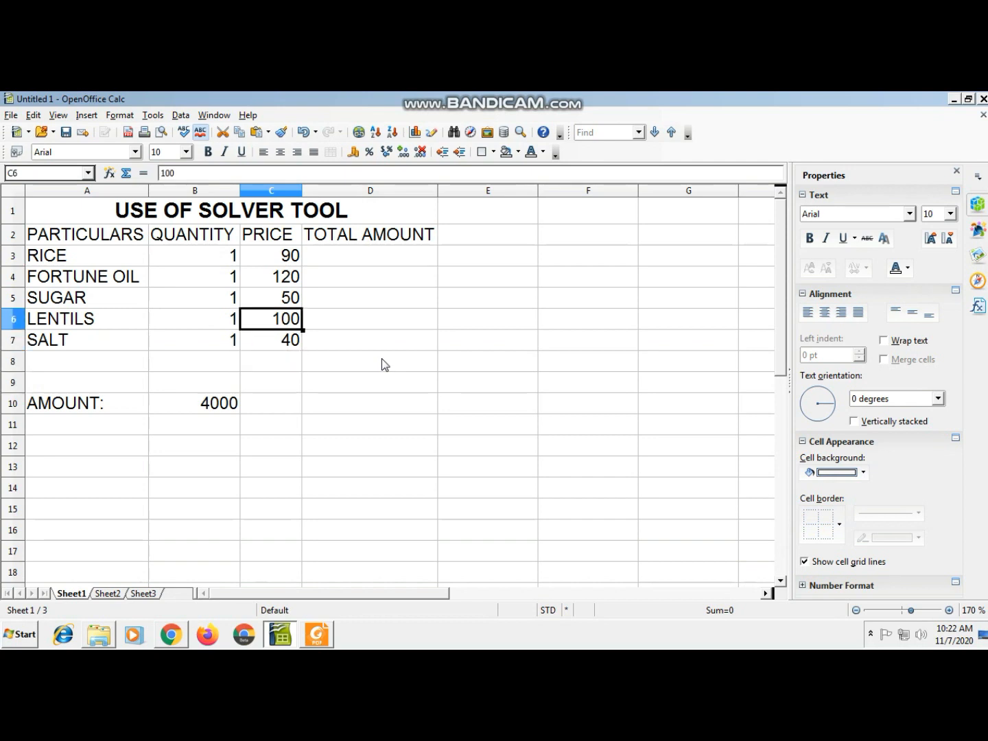
pyautogui.press('Up')
pyautogui.press('Up')
pyautogui.press('Up')
pyautogui.press('Right')
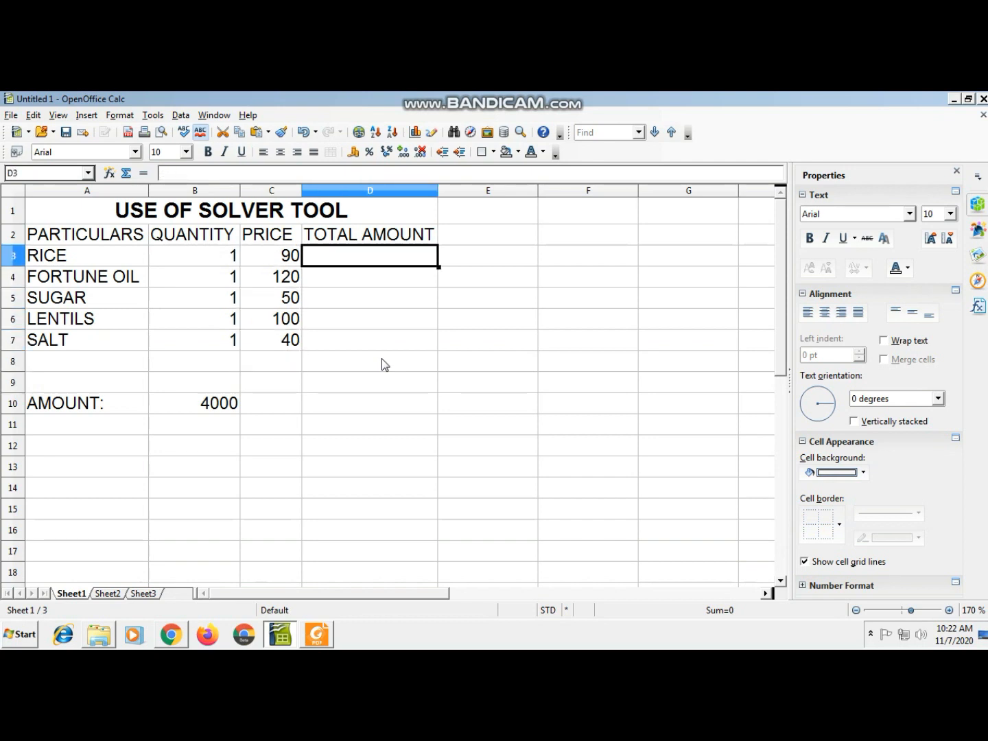
pyautogui.write('=')
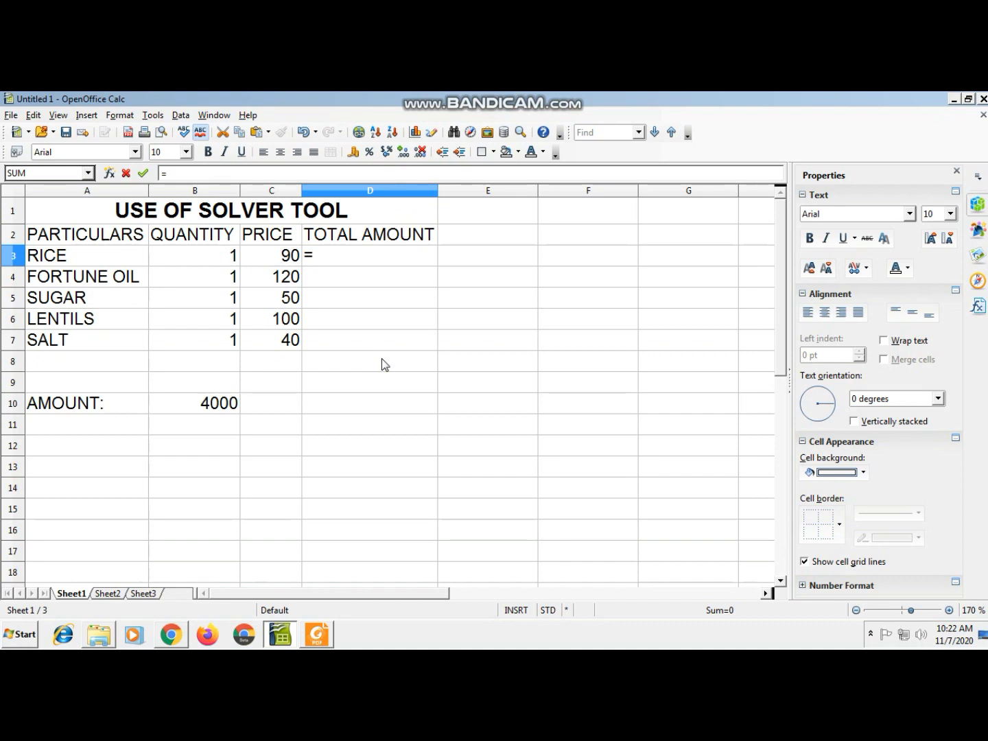
pyautogui.press('Left')
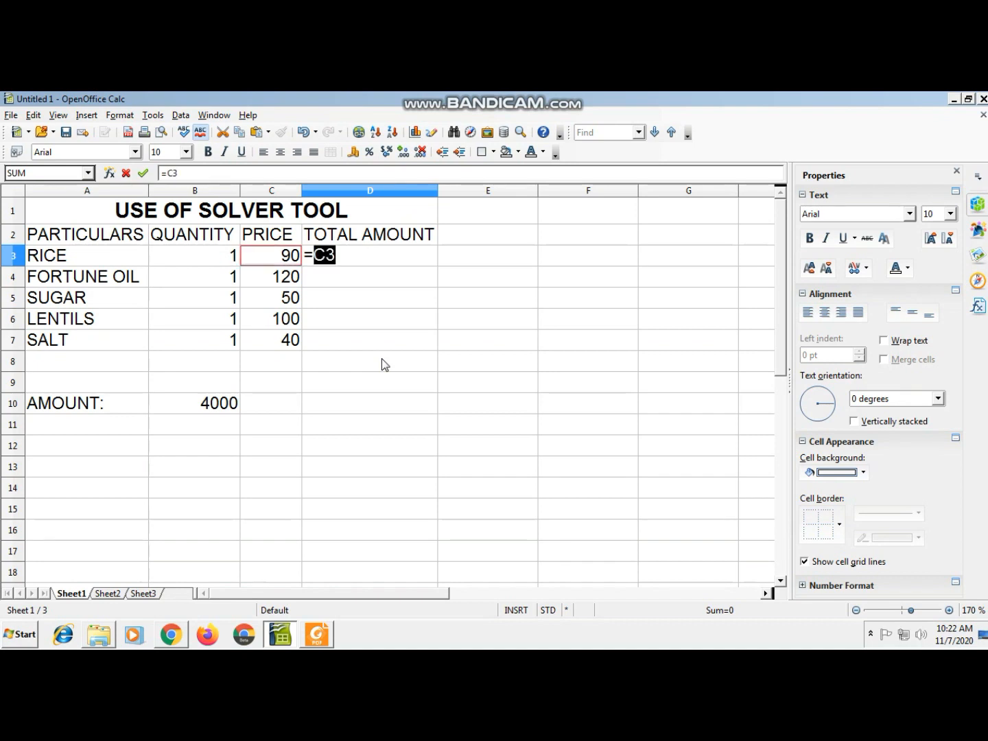
pyautogui.press('Left')
pyautogui.write('*')
pyautogui.press('Left')
pyautogui.press('Right')
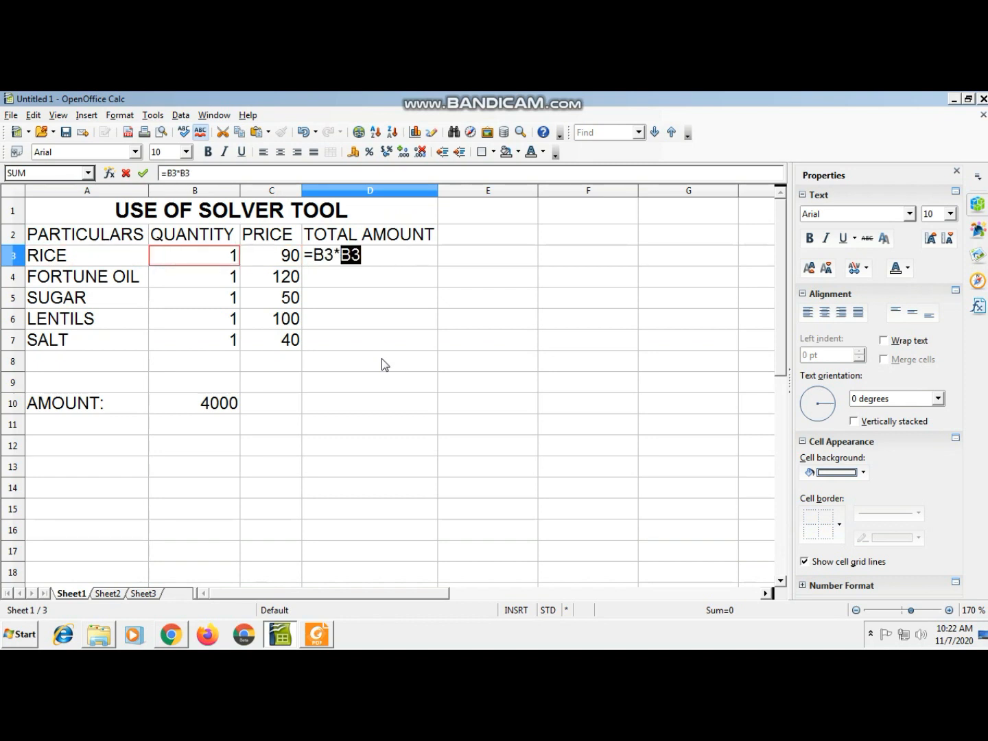
pyautogui.press('Right')
pyautogui.press('Return')
pyautogui.press('Up')
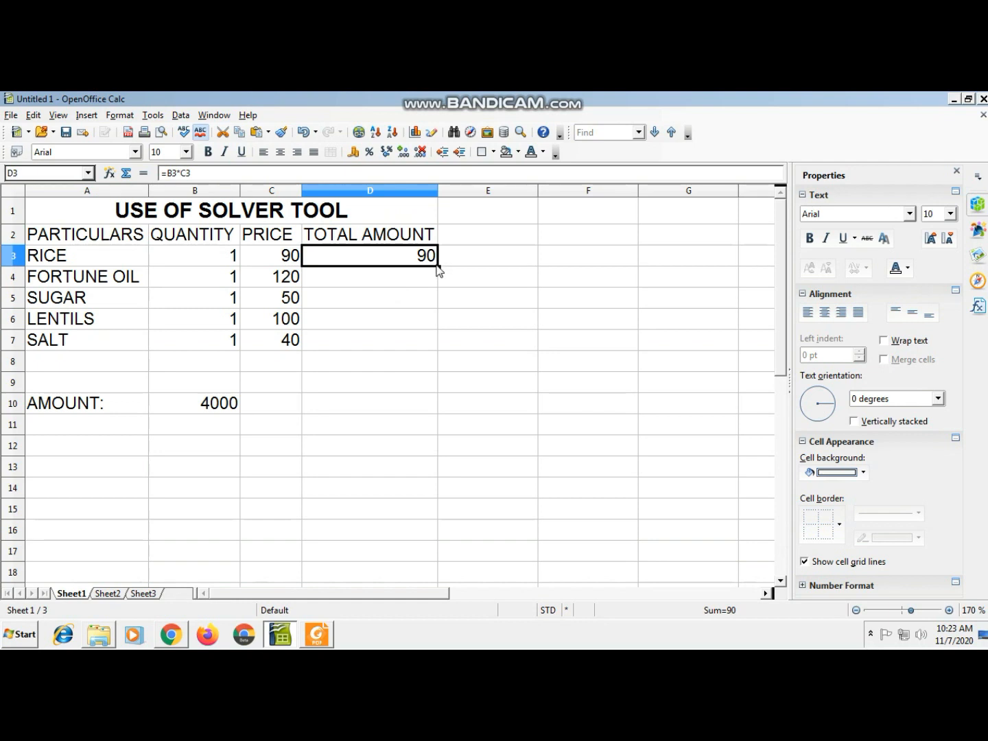
pyautogui.moveTo(441, 270); pyautogui.dragTo(419, 350)
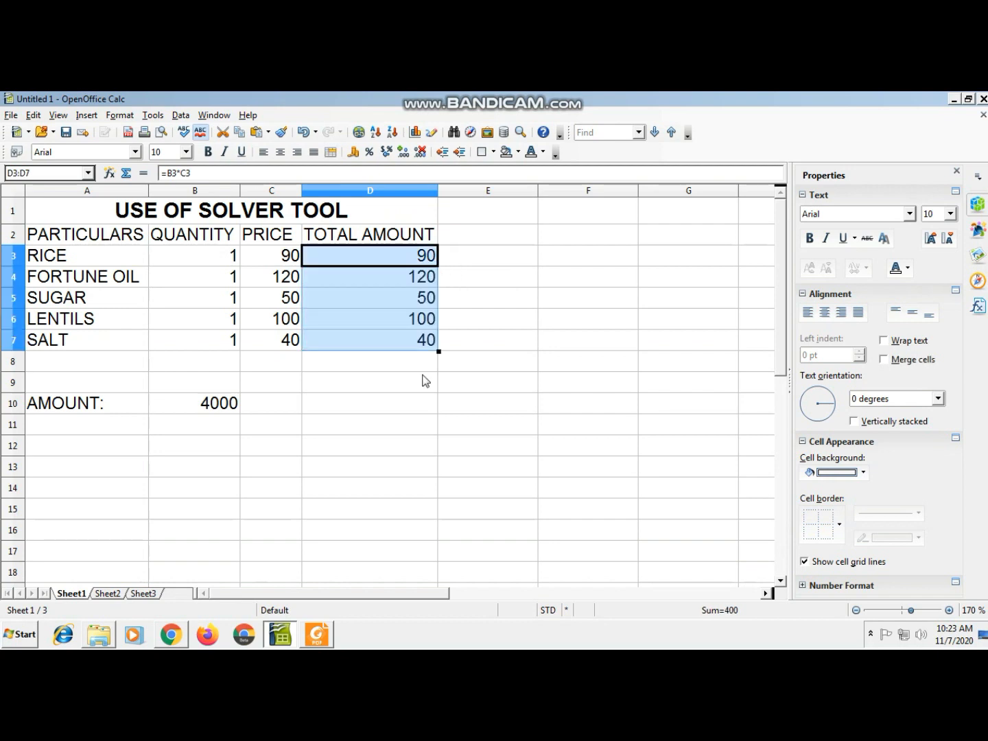
# Total the TOTAL AMOUNT column in D8 with =SUM(D3:D7).
pyautogui.click(416, 364)
pyautogui.write('=SUM(')
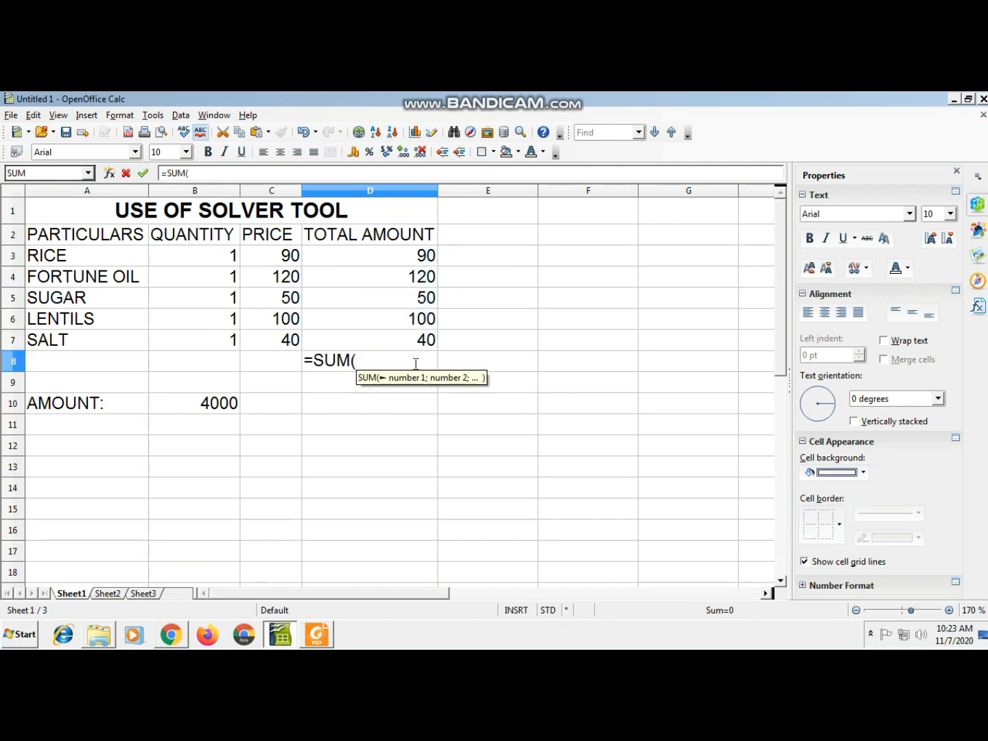
pyautogui.moveTo(388, 257); pyautogui.dragTo(390, 337)
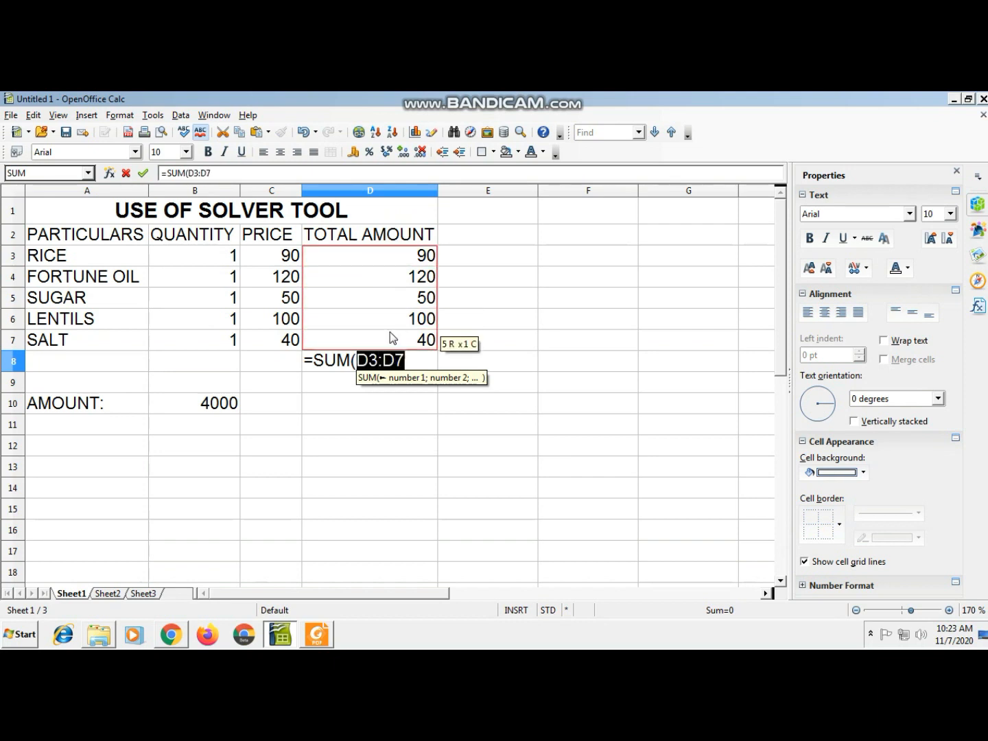
pyautogui.write(')')
pyautogui.press('Return')
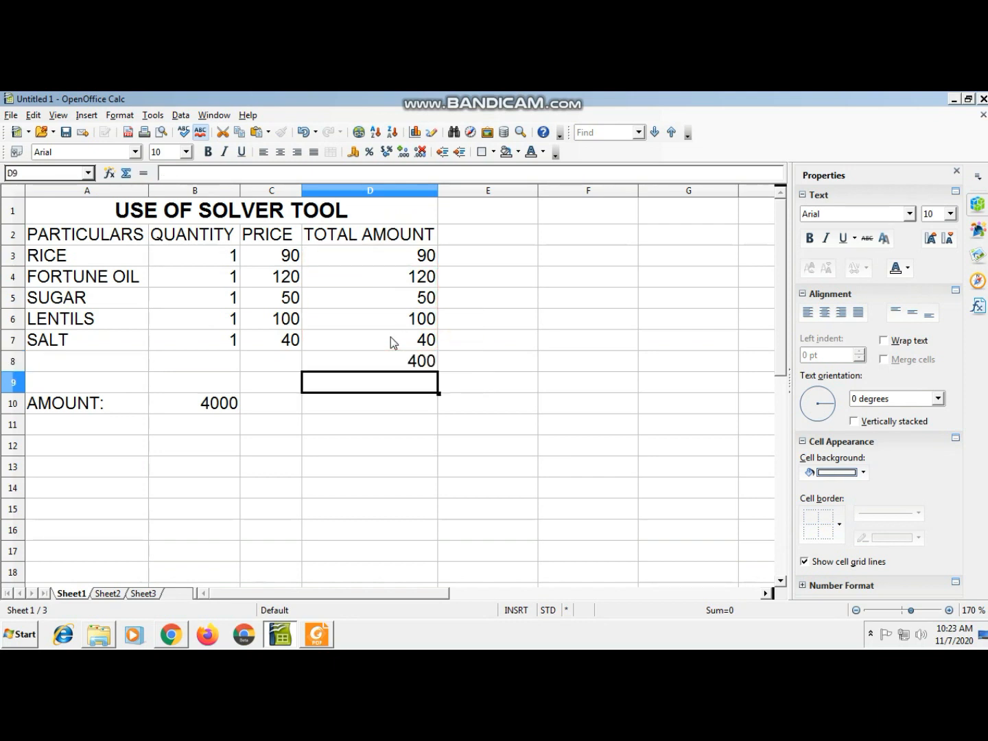
# Open the Solver with D8 as the target cell and 4000 as the value to reach.
pyautogui.press('Up')
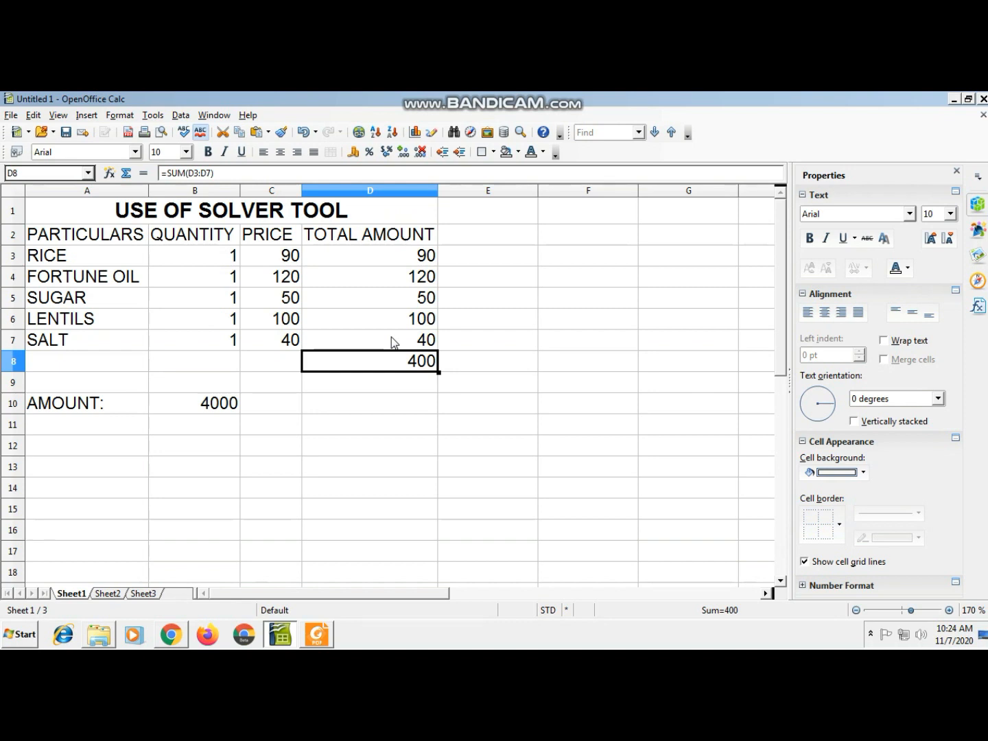
pyautogui.click(412, 360)
pyautogui.click(154, 116)
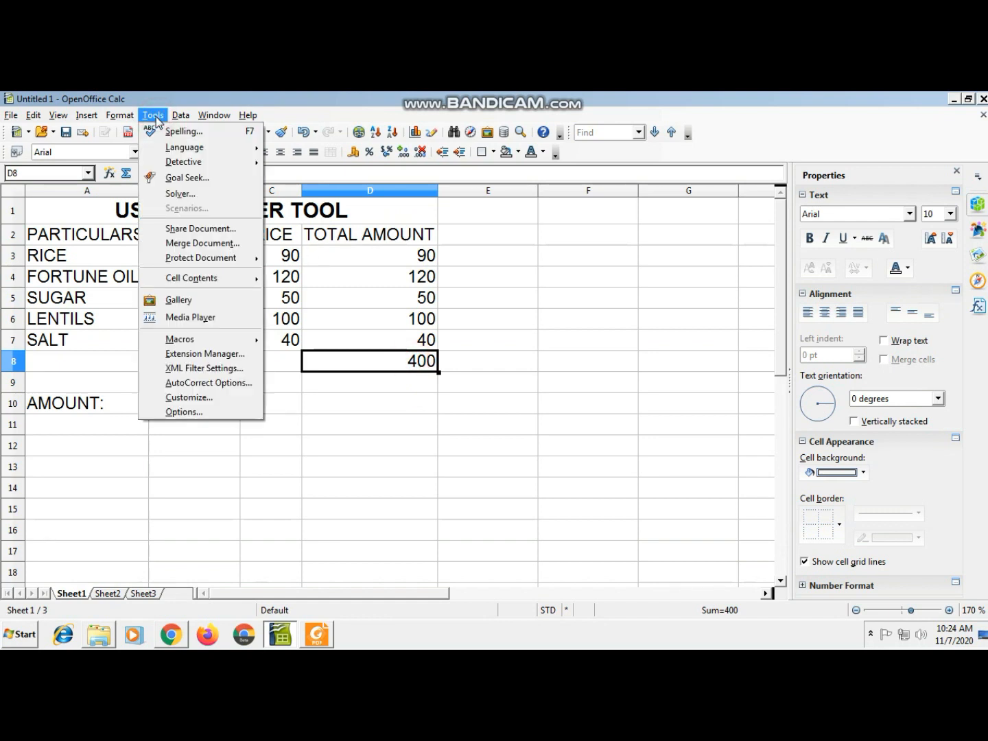
pyautogui.click(177, 194)
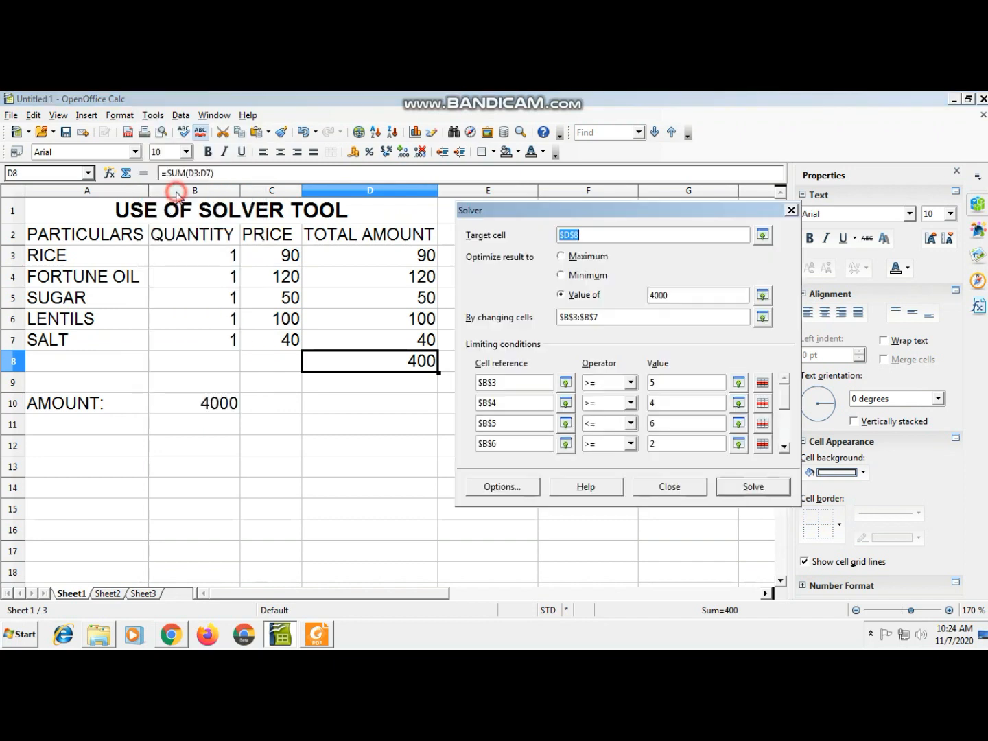
pyautogui.moveTo(490, 212); pyautogui.dragTo(470, 213)
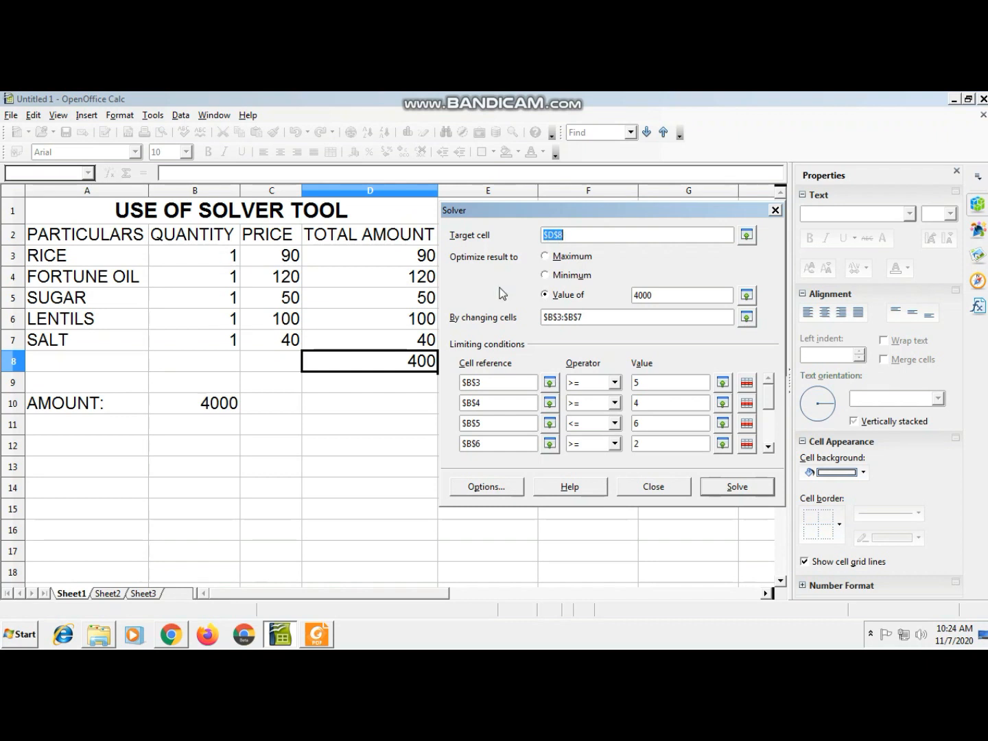
pyautogui.click(415, 363)
pyautogui.doubleClick(652, 295)
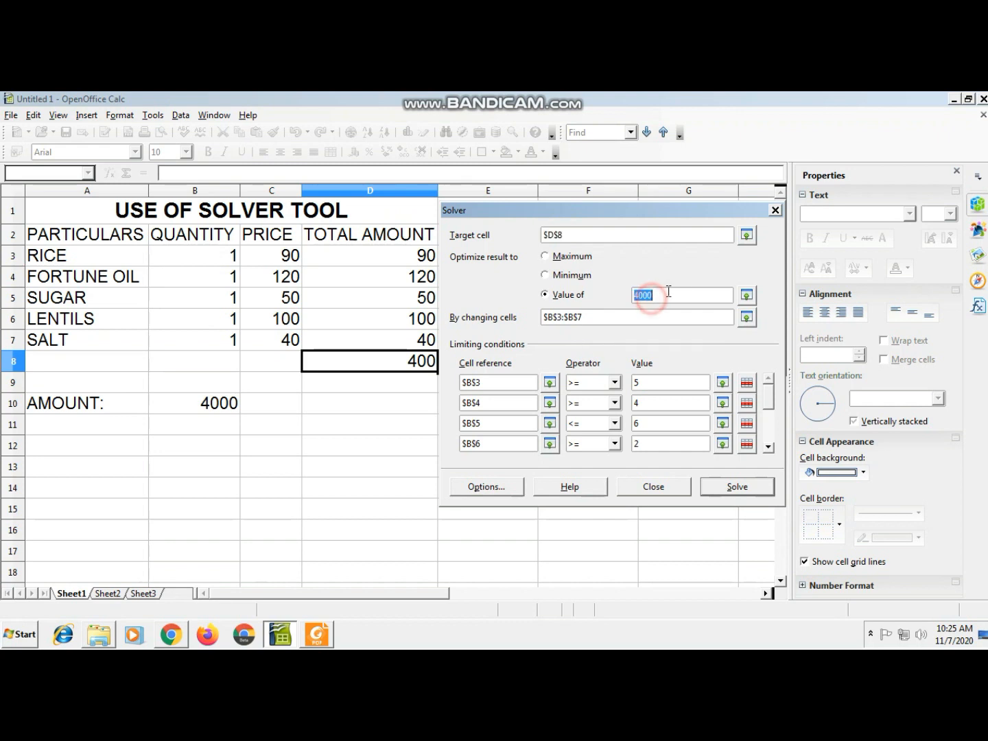
pyautogui.click(677, 294)
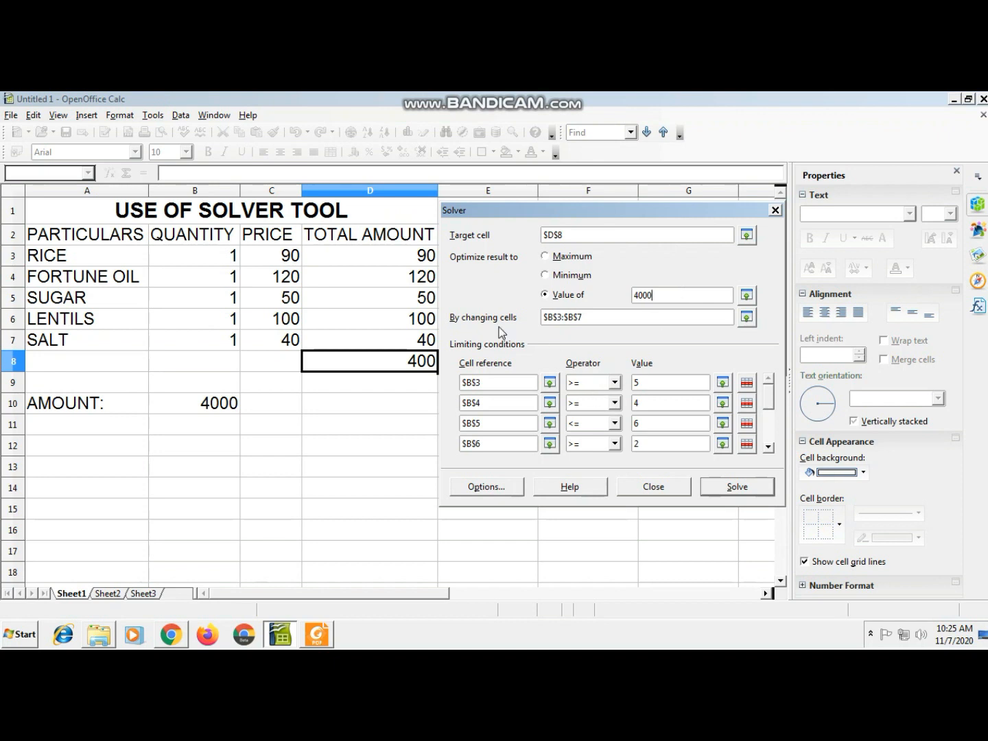
# Specify the quantity range B3:B7 as the Solver's changing cells.
pyautogui.tripleClick(589, 317)
pyautogui.press('BackSpace')
pyautogui.click(565, 318)
pyautogui.moveTo(210, 258); pyautogui.dragTo(213, 339)
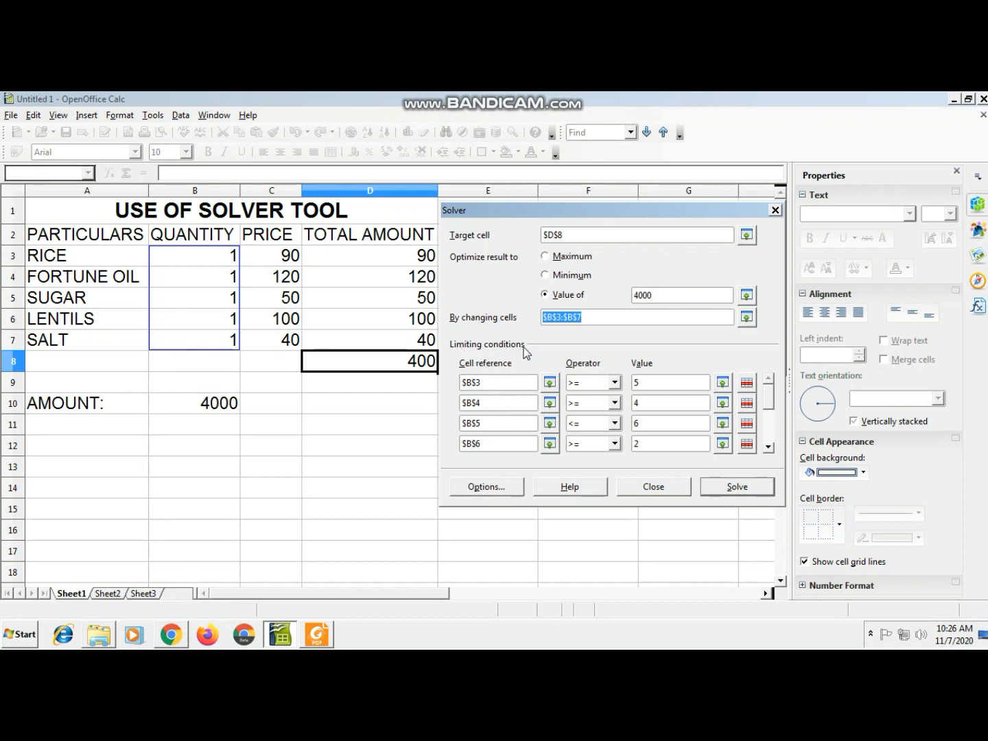
# Clear the cell references and values of all existing limiting conditions in the Solver.
pyautogui.doubleClick(512, 383)
pyautogui.press('BackSpace')
pyautogui.doubleClick(643, 381)
pyautogui.press('BackSpace')
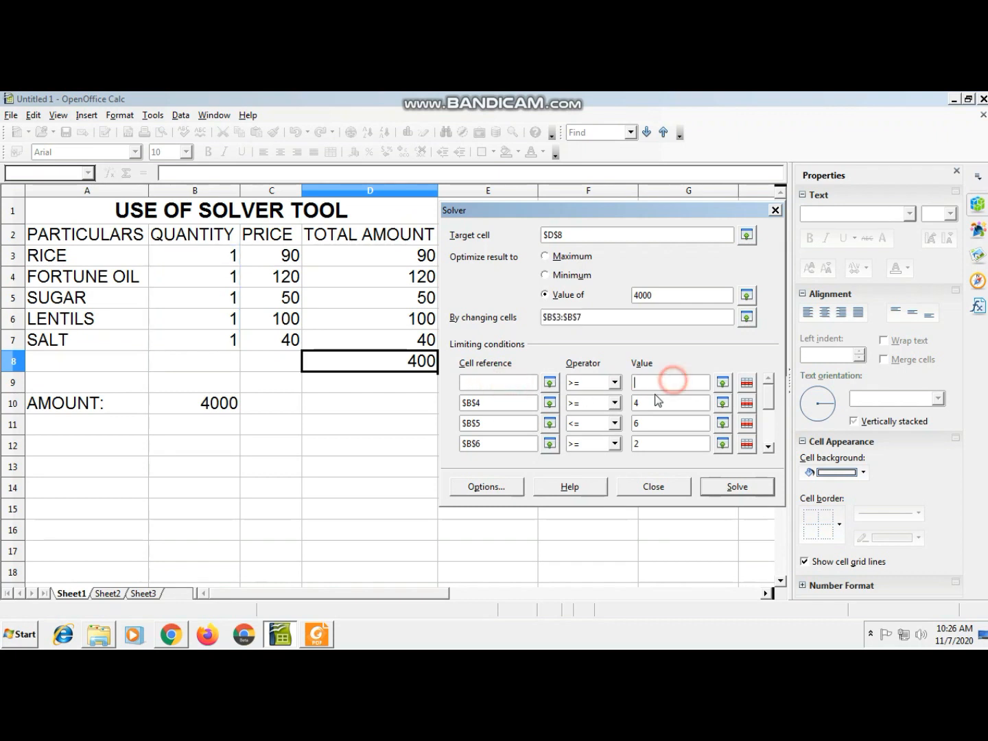
pyautogui.doubleClick(643, 403)
pyautogui.press('BackSpace')
pyautogui.doubleClick(642, 423)
pyautogui.press('BackSpace')
pyautogui.doubleClick(640, 444)
pyautogui.press('BackSpace')
pyautogui.doubleClick(501, 405)
pyautogui.press('BackSpace')
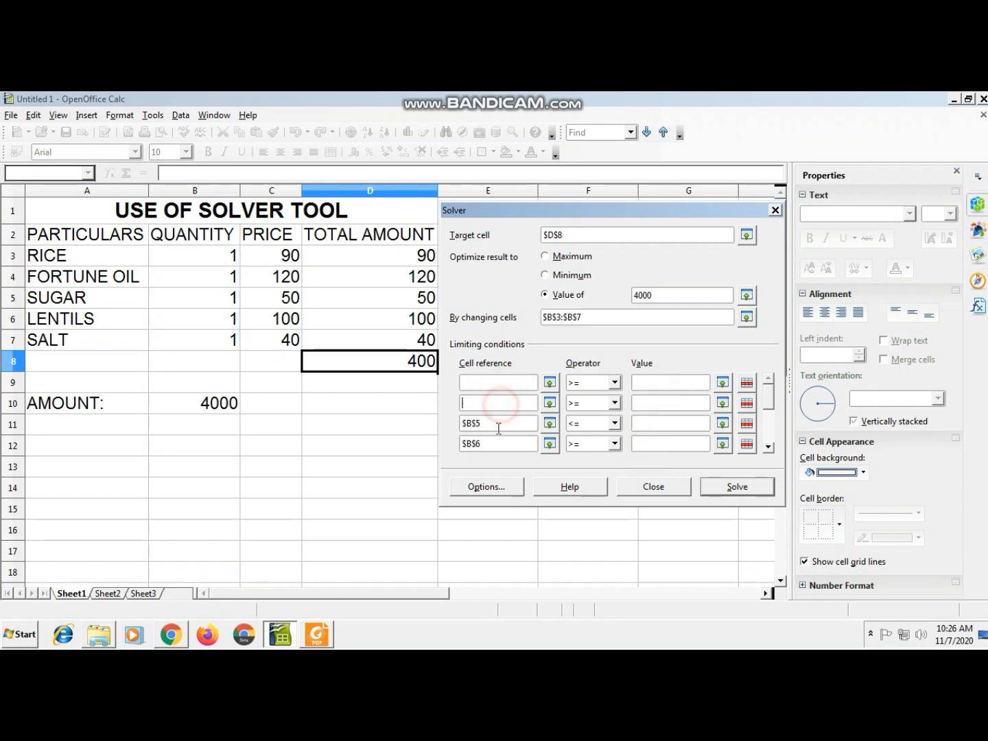
pyautogui.doubleClick(498, 424)
pyautogui.press('BackSpace')
pyautogui.doubleClick(498, 443)
pyautogui.press('BackSpace')
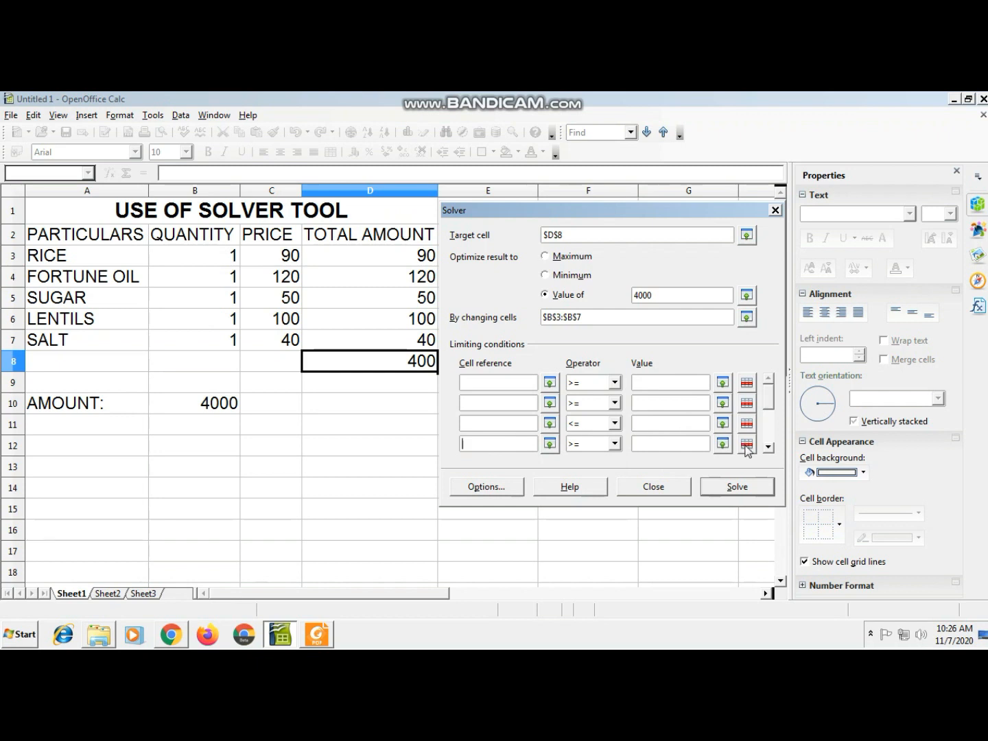
pyautogui.click(770, 448)
pyautogui.click(682, 443)
pyautogui.doubleClick(494, 442)
pyautogui.press('BackSpace')
# Define the first limiting condition so the rice quantity in B3 is >= 6.
pyautogui.click(769, 379)
pyautogui.click(514, 382)
pyautogui.click(221, 264)
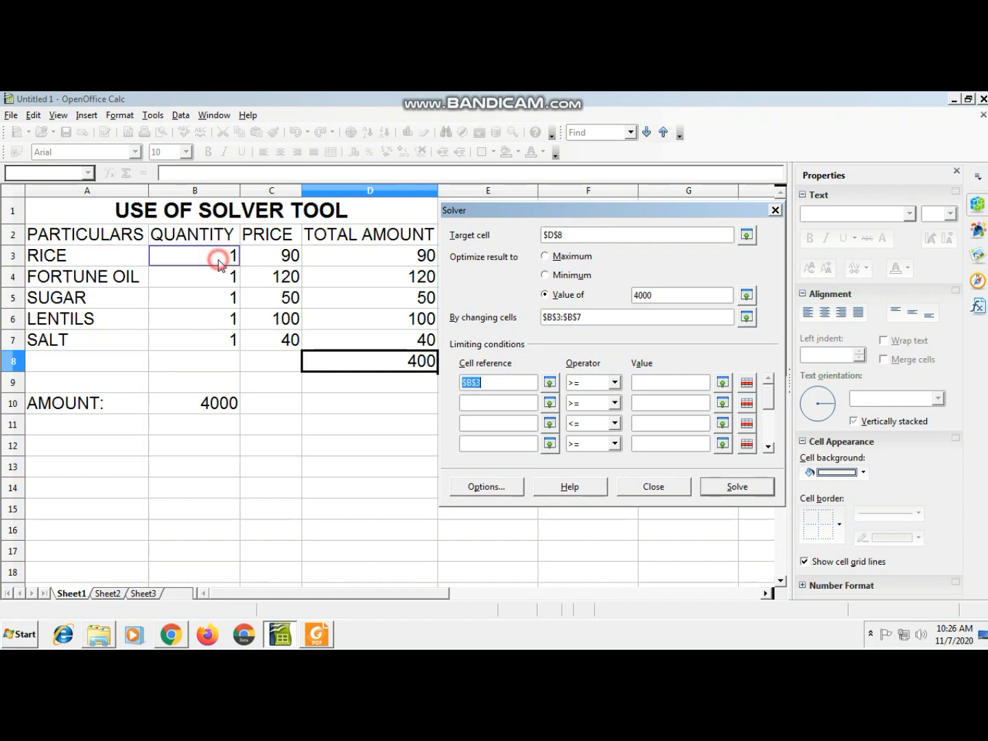
pyautogui.click(616, 383)
pyautogui.click(603, 389)
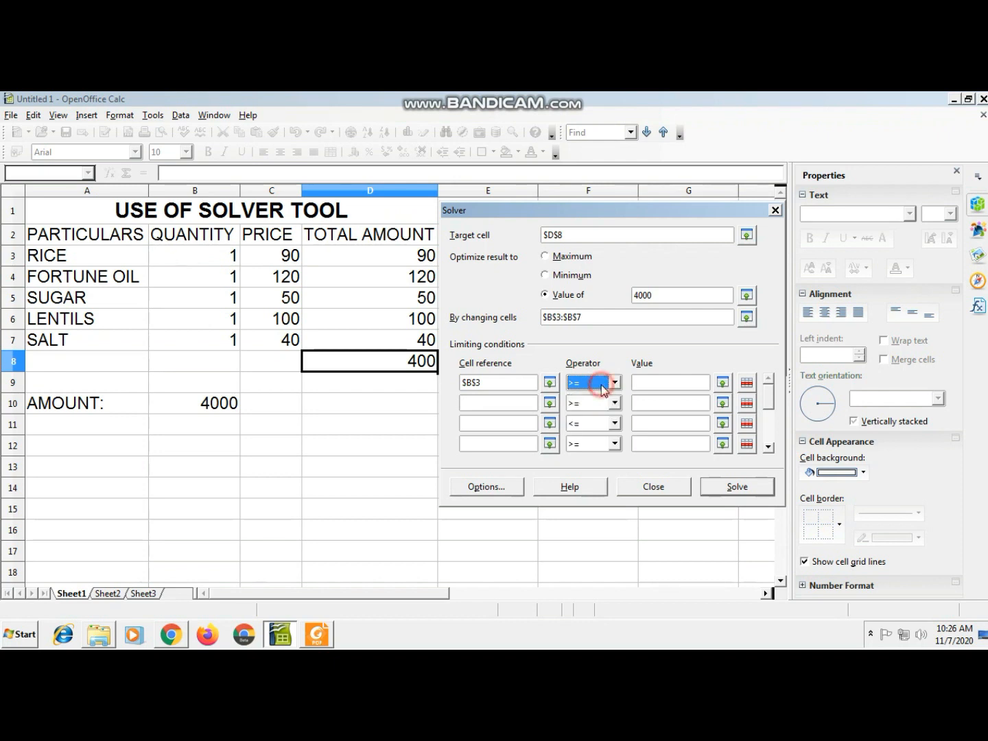
pyautogui.click(649, 383)
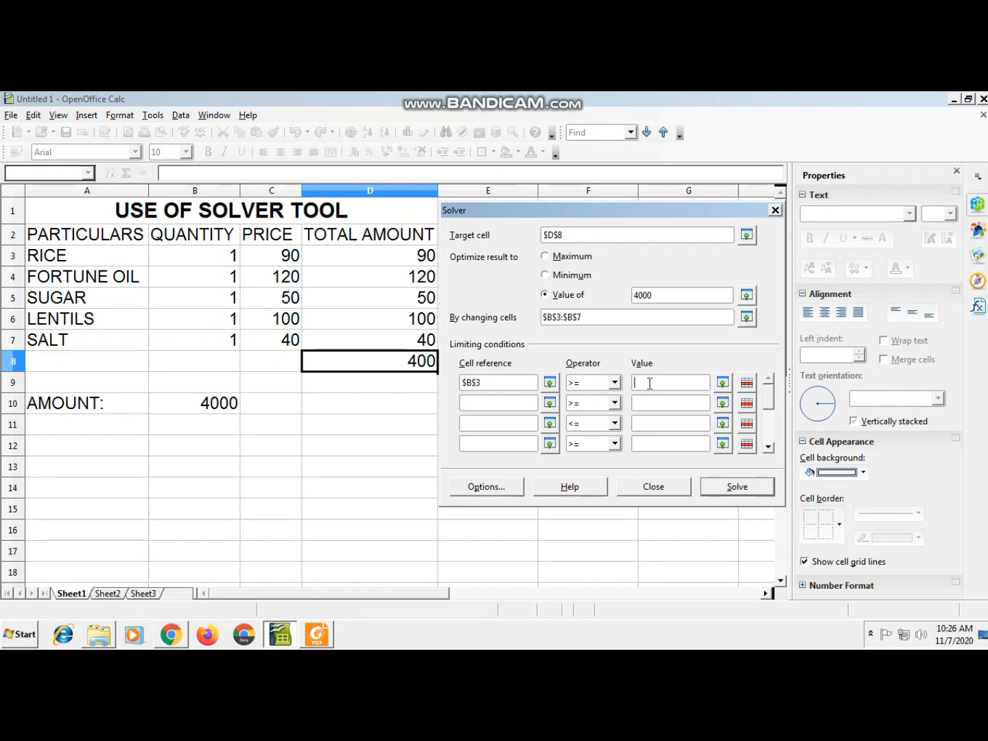
pyautogui.write('6')
pyautogui.click(649, 383)
# Define the second limiting condition so the fortune oil quantity in B4 is >= 5.
pyautogui.click(510, 409)
pyautogui.click(208, 276)
pyautogui.click(658, 409)
pyautogui.write('5')
pyautogui.click(226, 303)
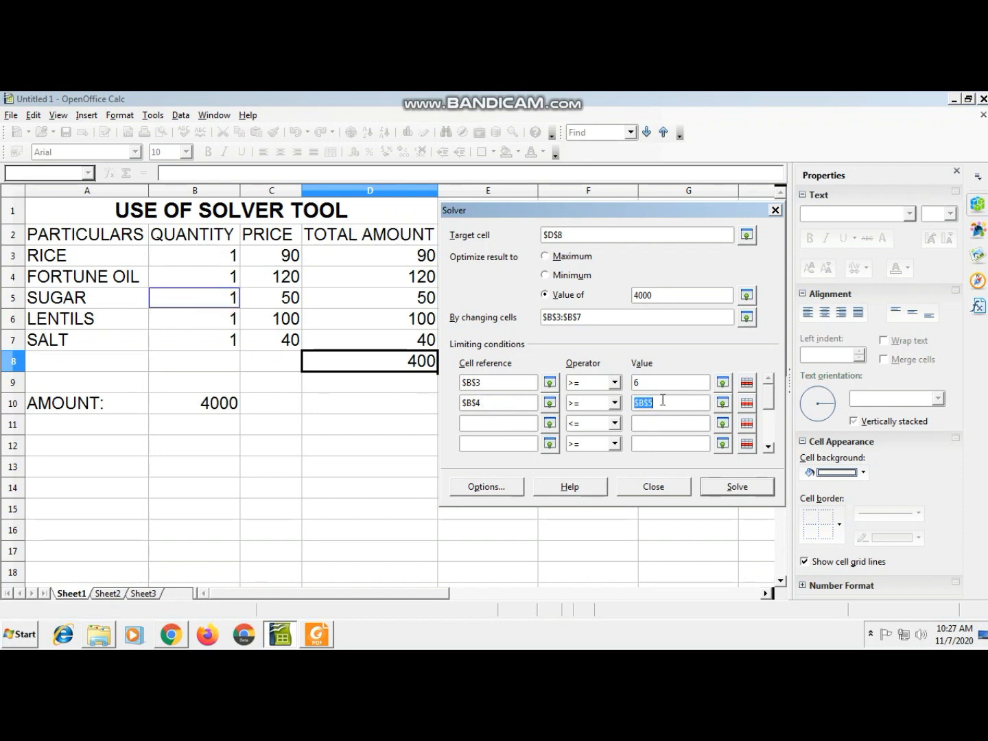
pyautogui.write('5')
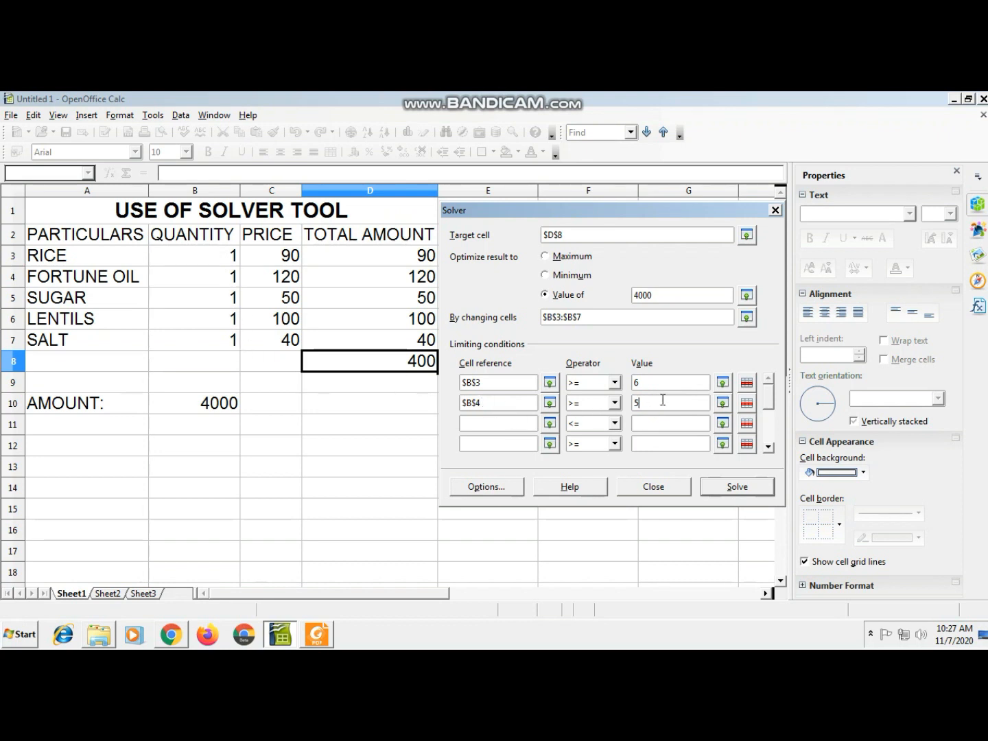
# Define the third limiting condition so the sugar quantity in B5 is <= 9.
pyautogui.click(511, 421)
pyautogui.click(226, 302)
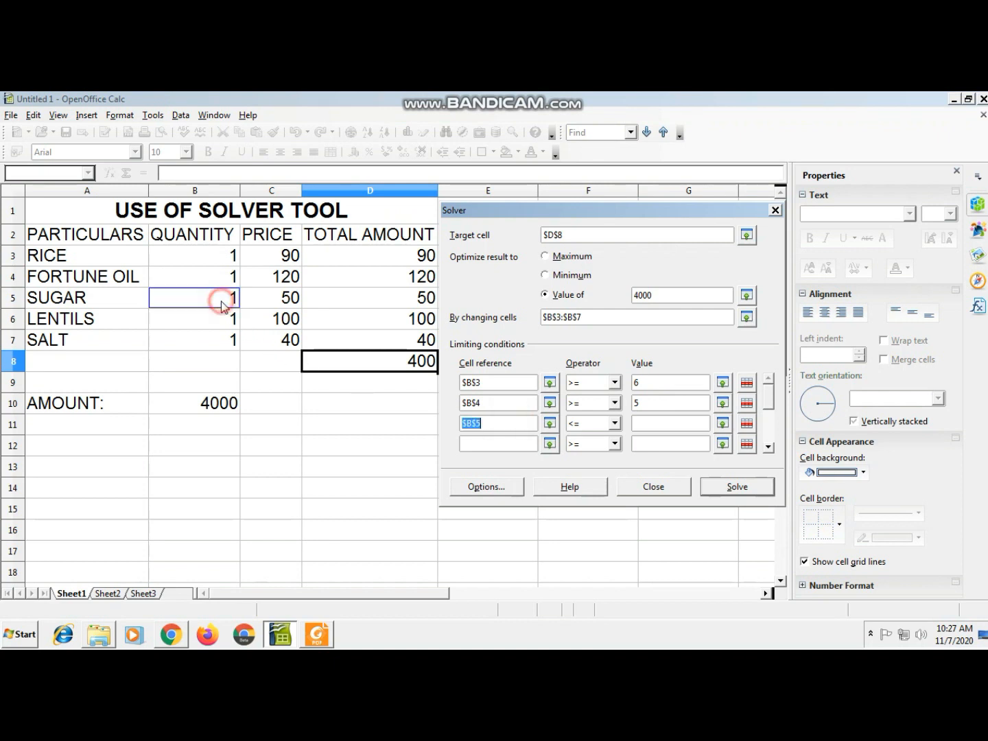
pyautogui.click(647, 423)
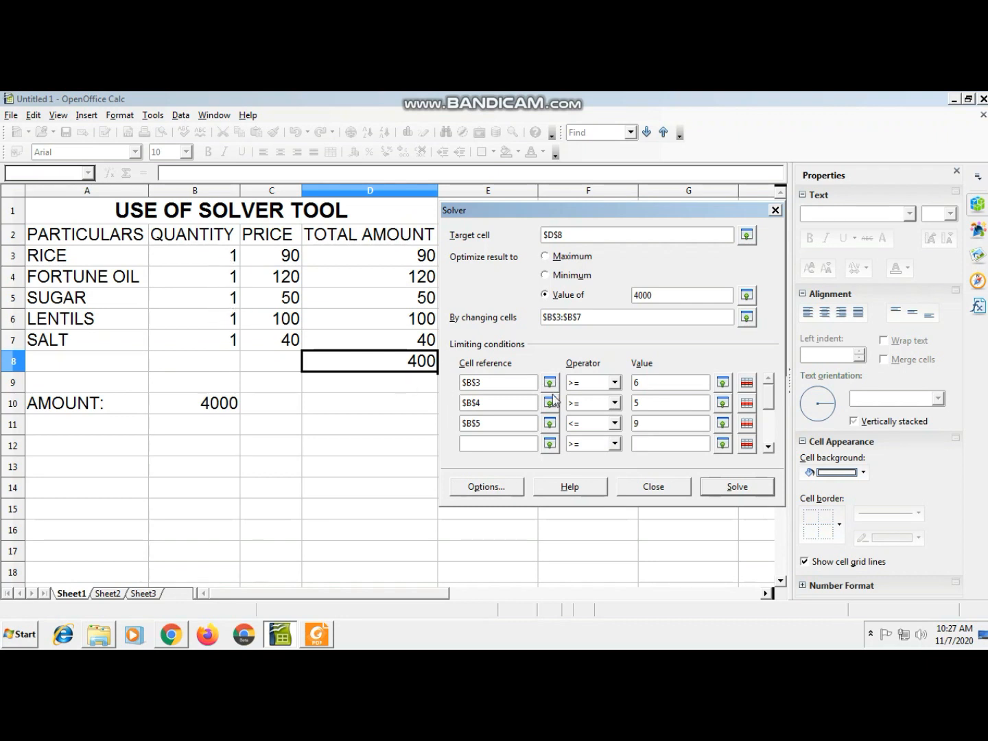
# Define the fourth limiting condition so the lentils quantity in B6 is <= 5.
pyautogui.click(504, 442)
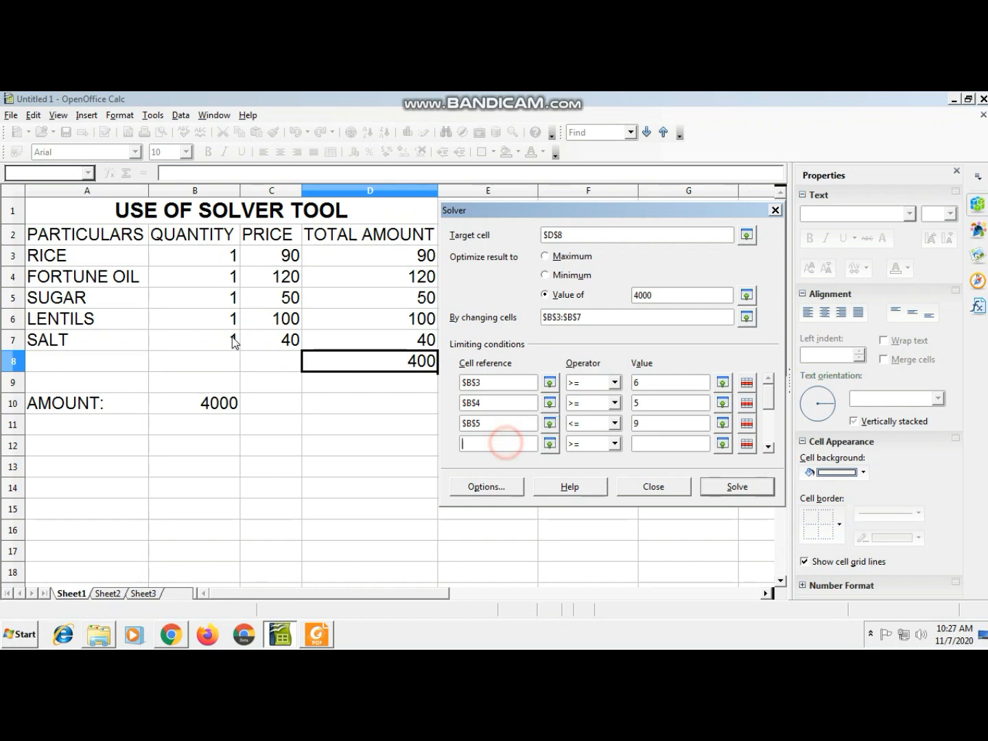
pyautogui.click(219, 320)
pyautogui.click(614, 444)
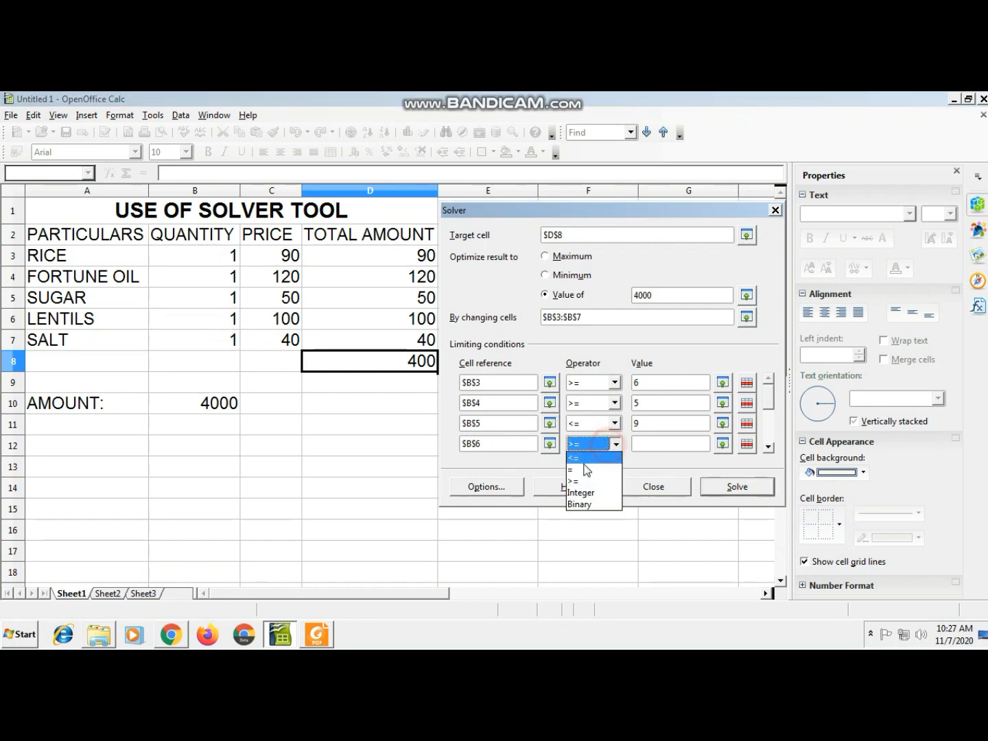
pyautogui.click(584, 454)
pyautogui.click(650, 445)
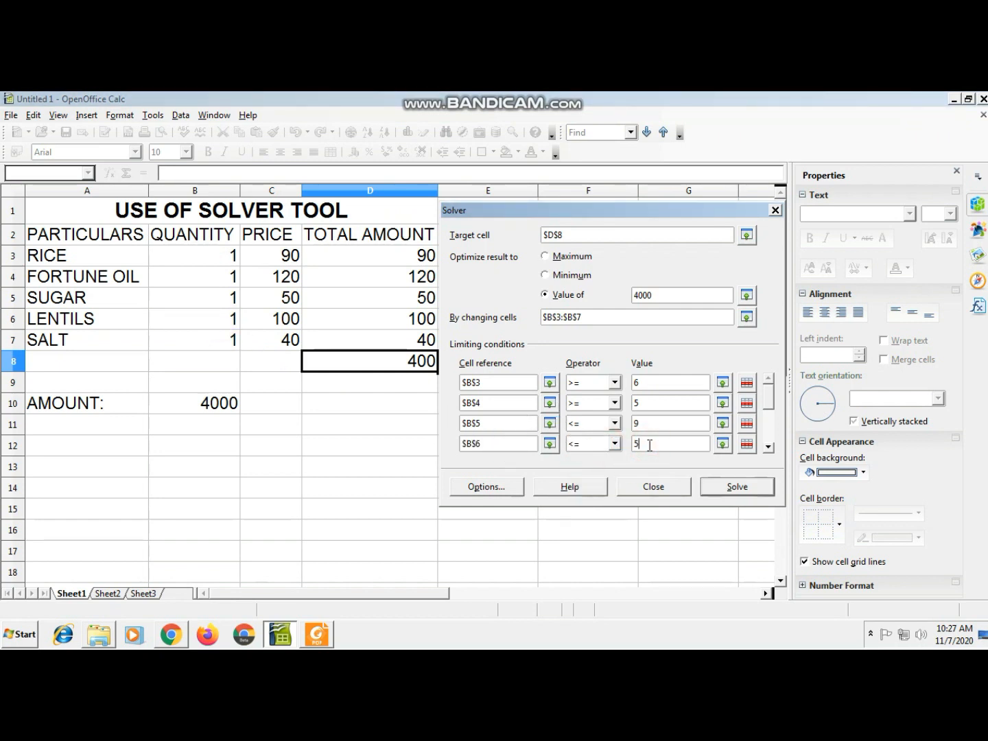
pyautogui.write('5')
# Define the fifth limiting condition so the salt quantity in B7 equals 10.
pyautogui.click(768, 447)
pyautogui.click(516, 442)
pyautogui.click(212, 343)
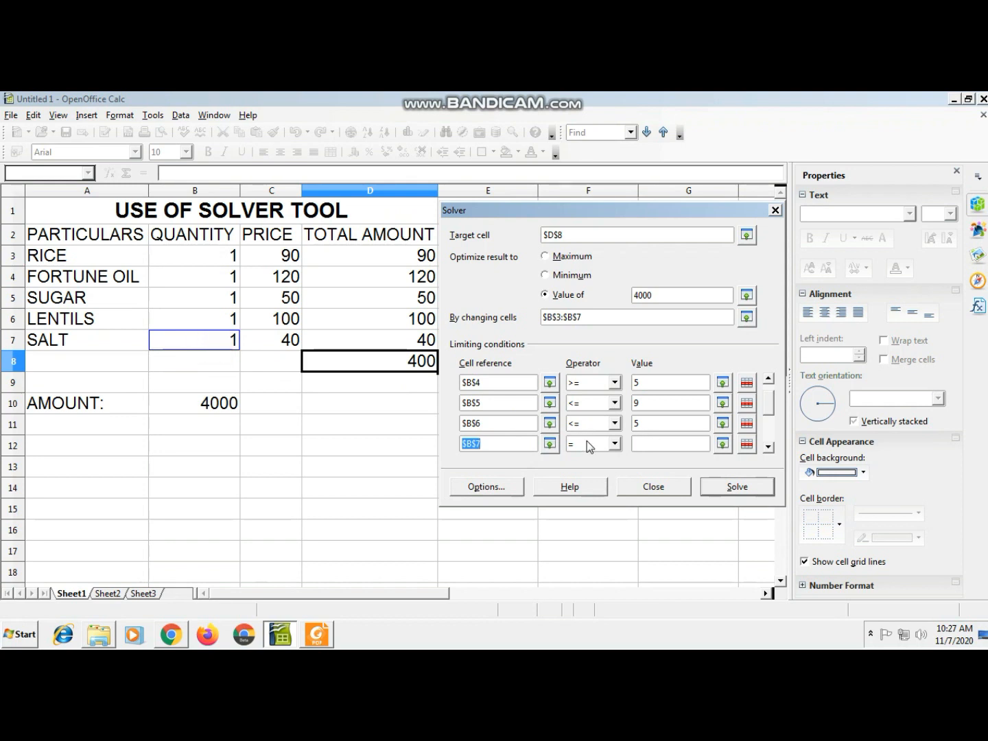
pyautogui.click(651, 443)
pyautogui.write('10')
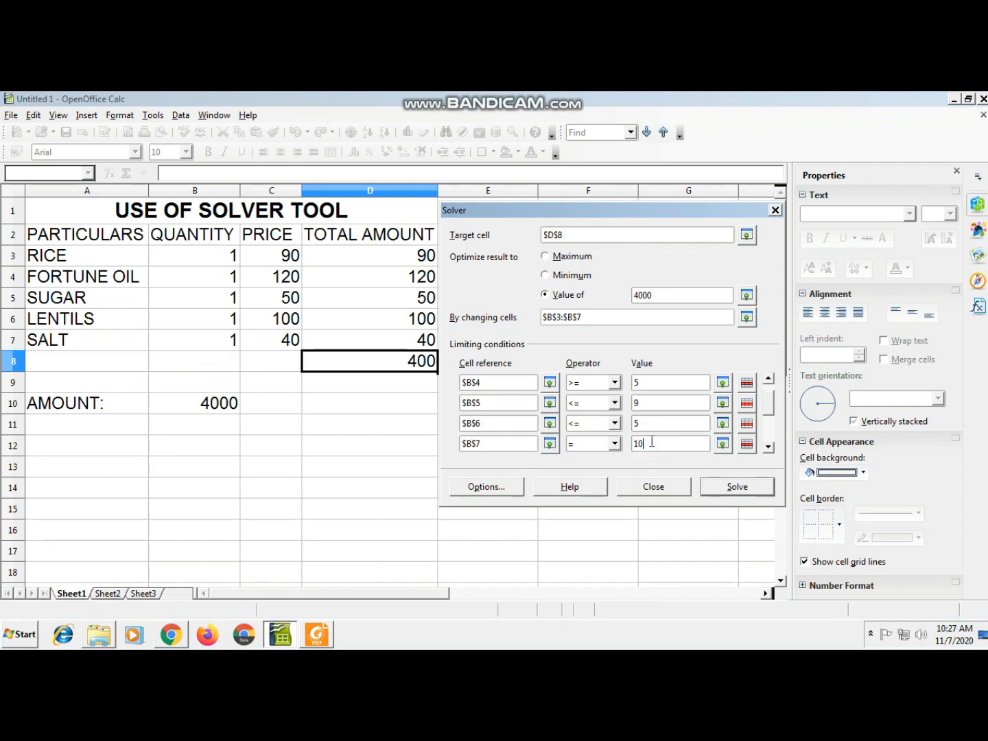
# Run the Solver with the defined conditions and keep its result in the quantity cells.
pyautogui.click(722, 485)
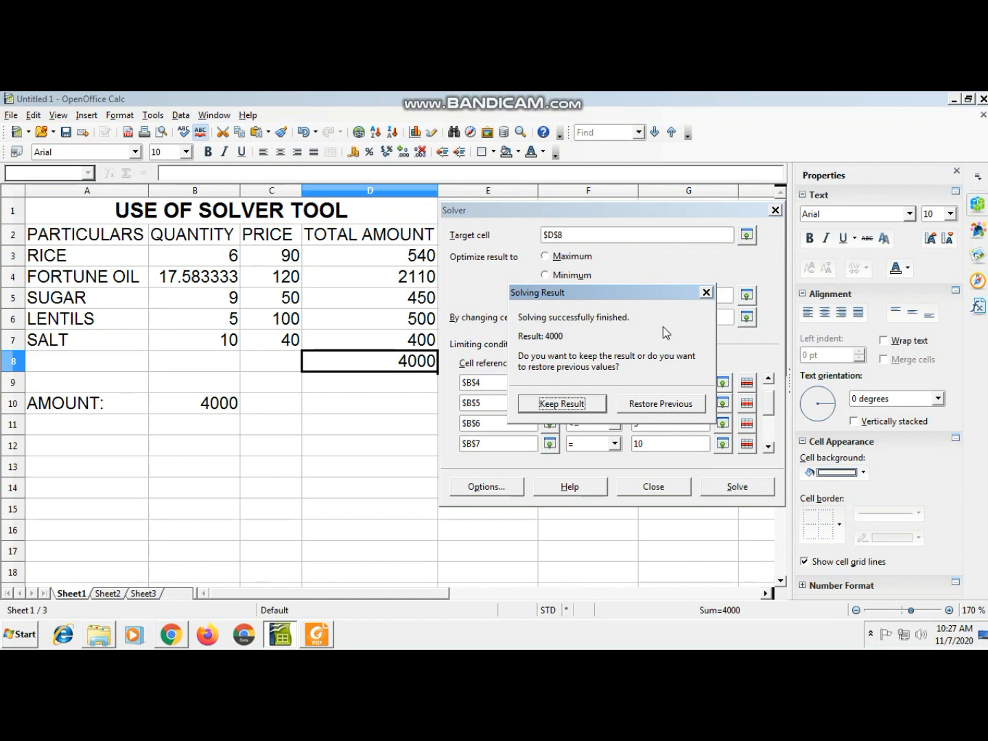
pyautogui.moveTo(618, 294); pyautogui.dragTo(623, 489)
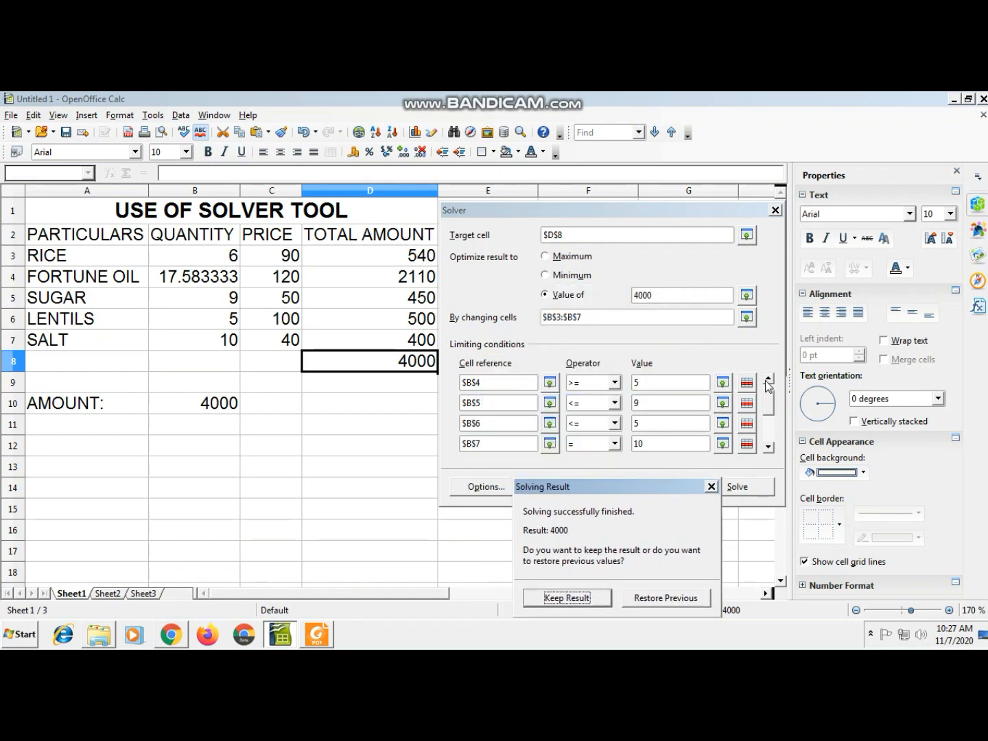
pyautogui.moveTo(653, 490); pyautogui.dragTo(369, 408)
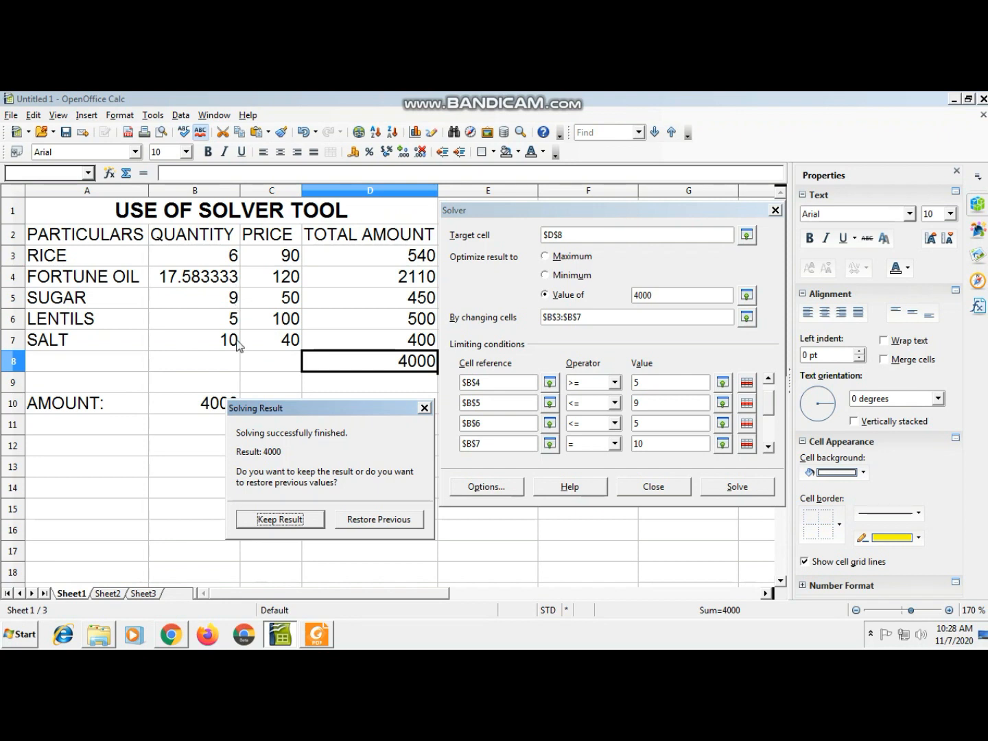
pyautogui.click(265, 521)
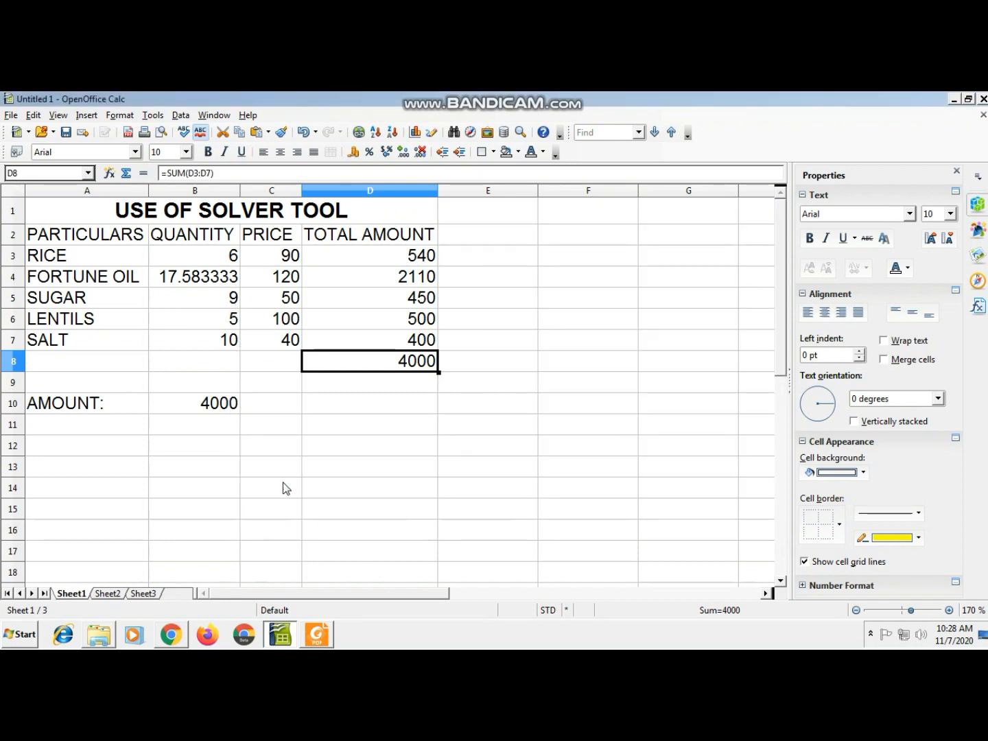
pyautogui.click(332, 427)
pyautogui.click(221, 402)
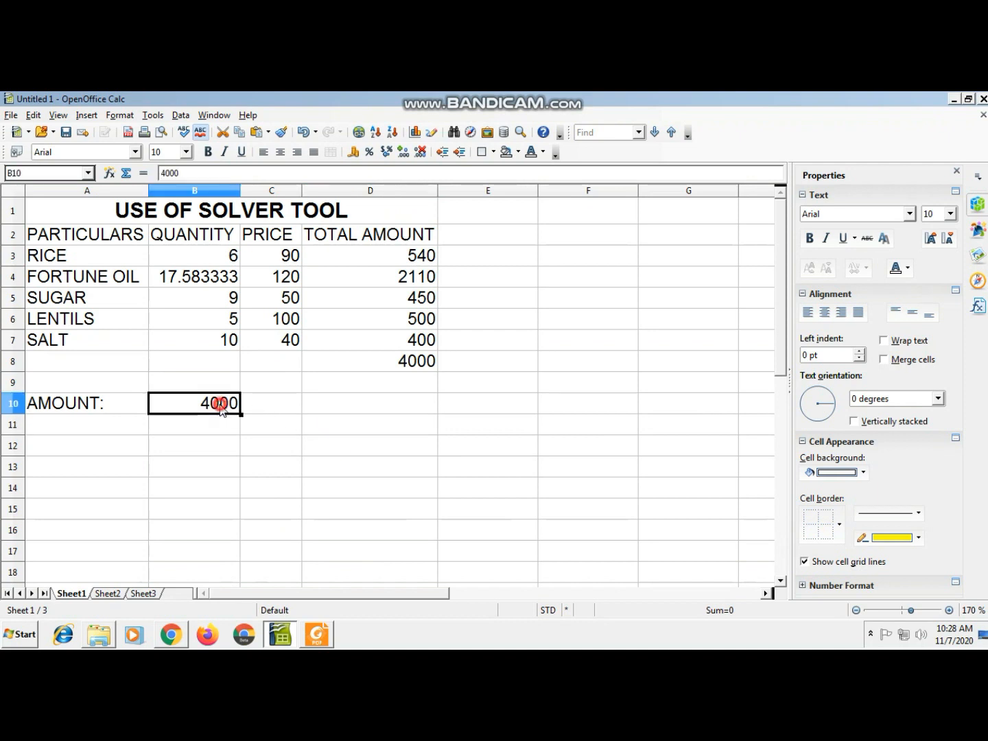
pyautogui.click(396, 368)
pyautogui.click(195, 405)
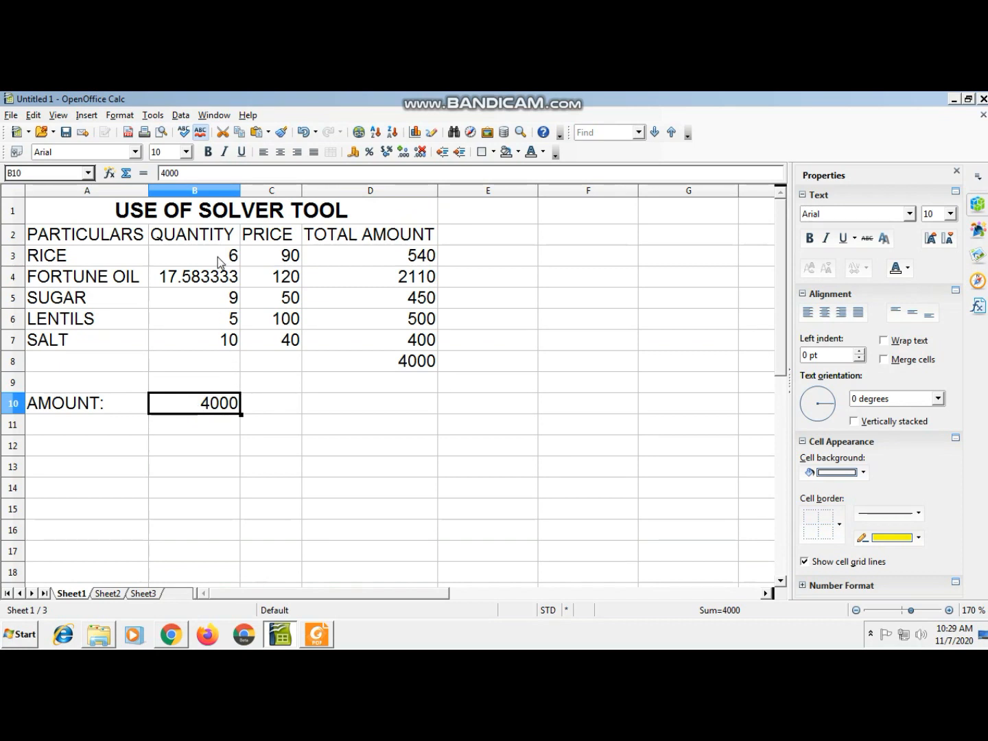
pyautogui.moveTo(220, 263); pyautogui.dragTo(158, 315)
pyautogui.click(83, 258)
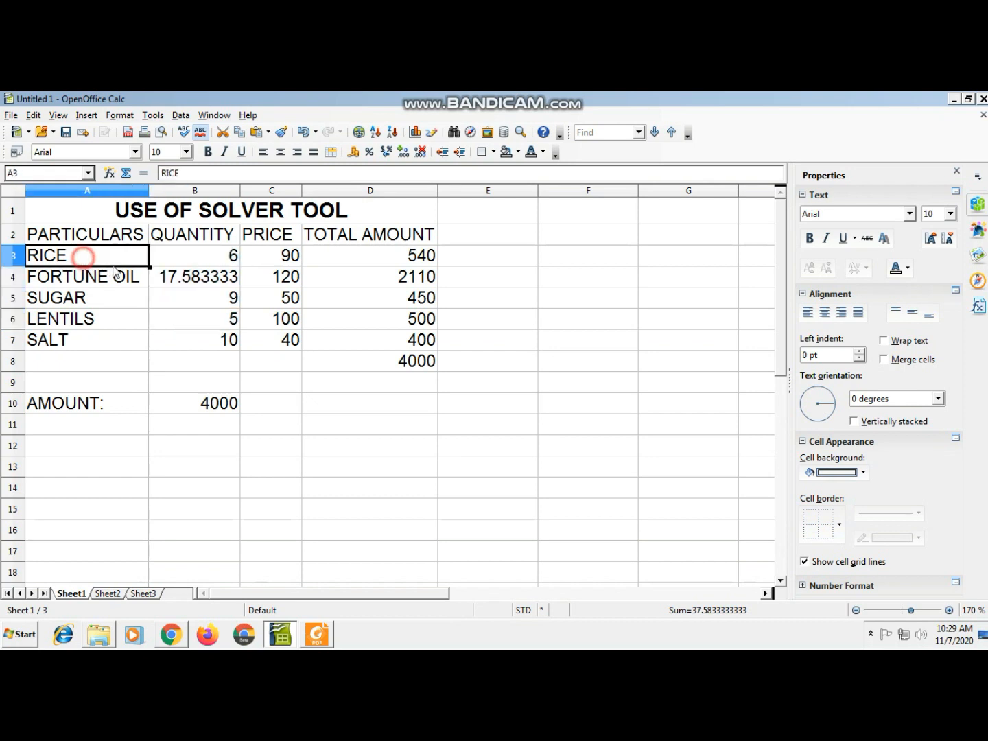
# Make the column headings in A2:D2 bold and resize columns A to D so all headings and entries fit.
pyautogui.moveTo(96, 234); pyautogui.dragTo(387, 237)
pyautogui.click(208, 152)
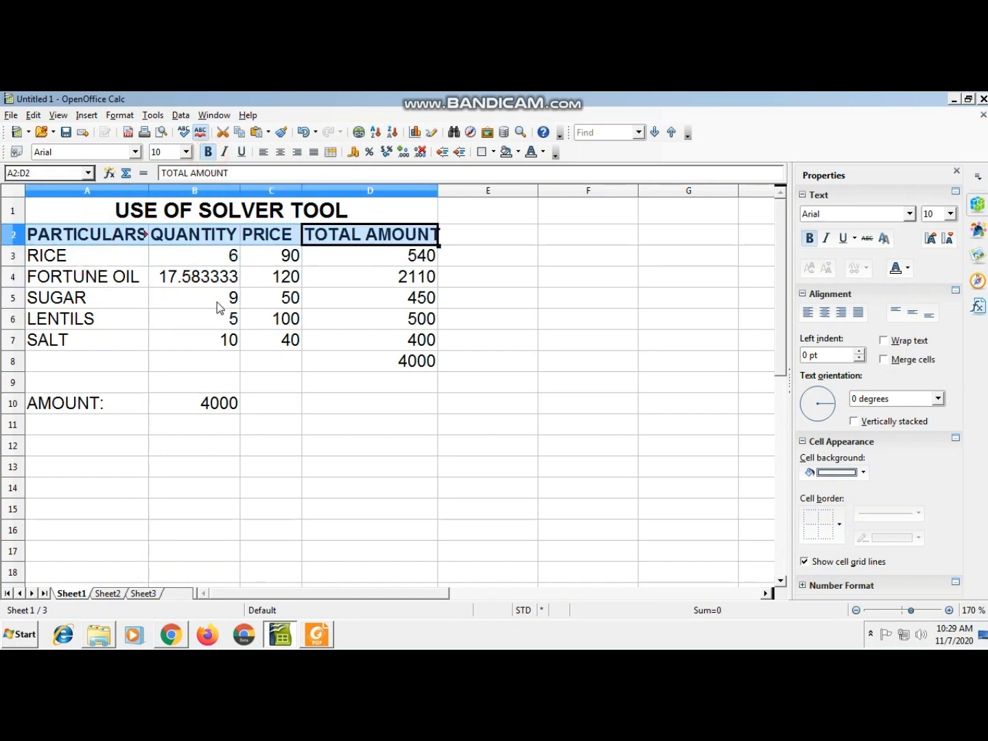
pyautogui.moveTo(134, 195); pyautogui.dragTo(342, 192)
pyautogui.click(417, 342)
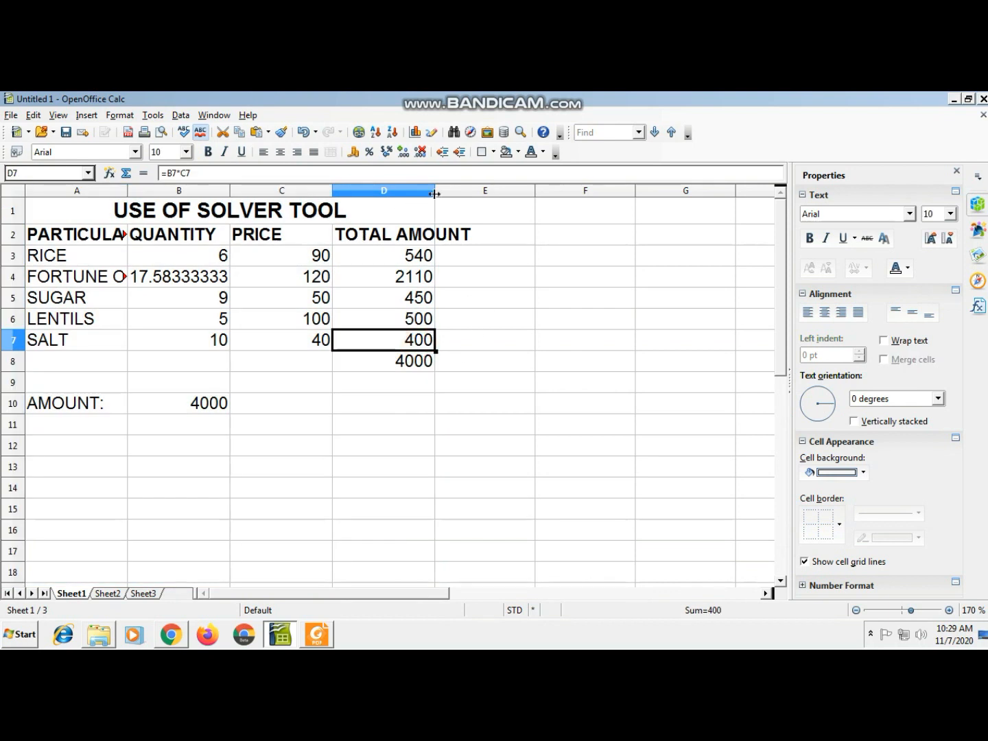
pyautogui.doubleClick(435, 194)
pyautogui.click(391, 323)
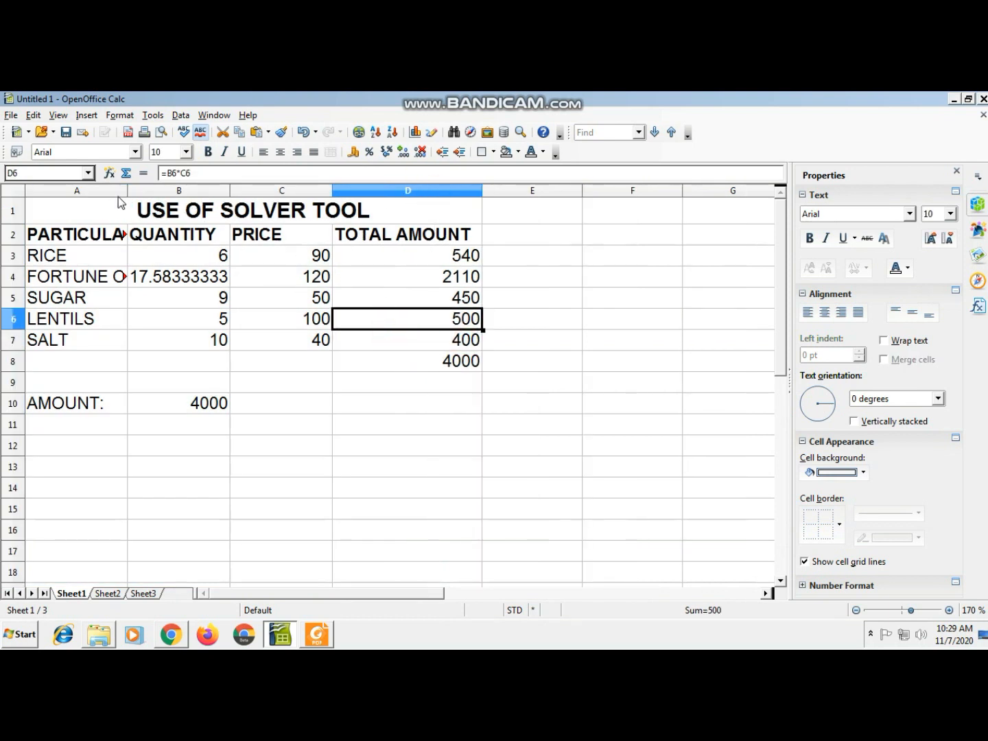
pyautogui.moveTo(127, 192); pyautogui.dragTo(182, 193)
pyautogui.click(463, 406)
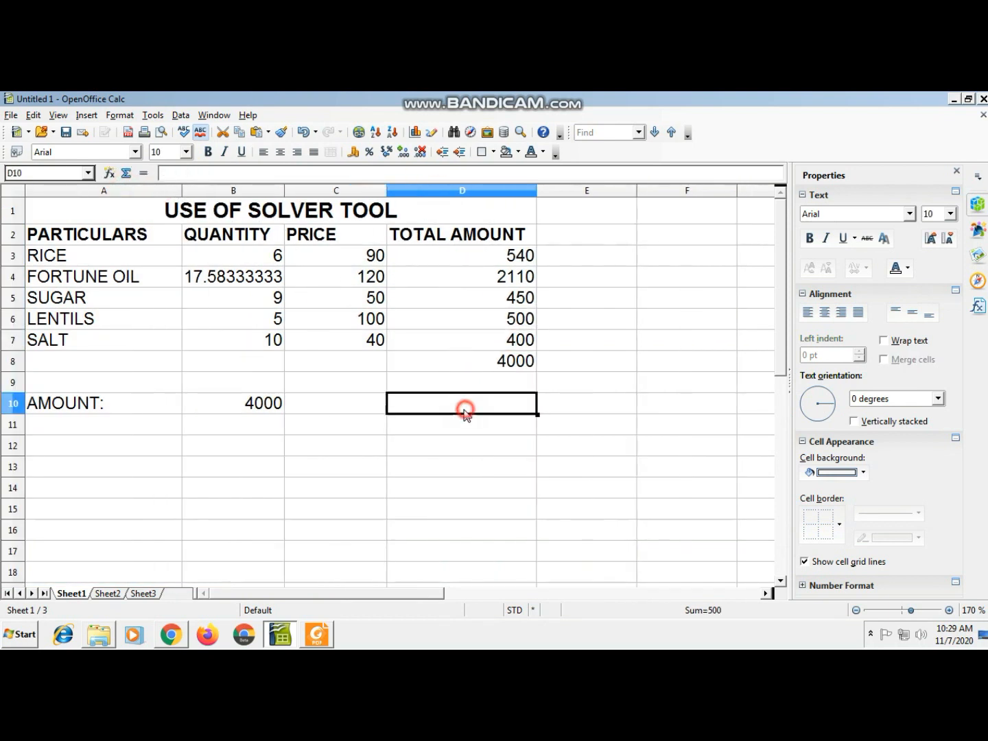
# Enter the labels PRINCIPAL in D11 and ROI in D12 below the grocery table.
pyautogui.click(473, 342)
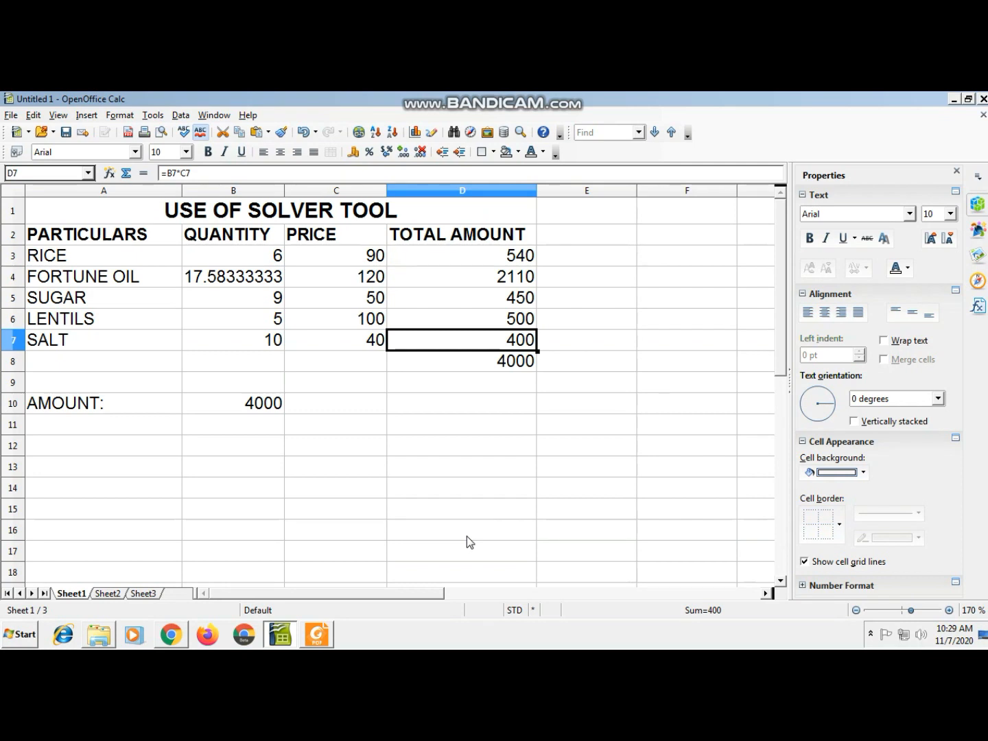
pyautogui.click(440, 406)
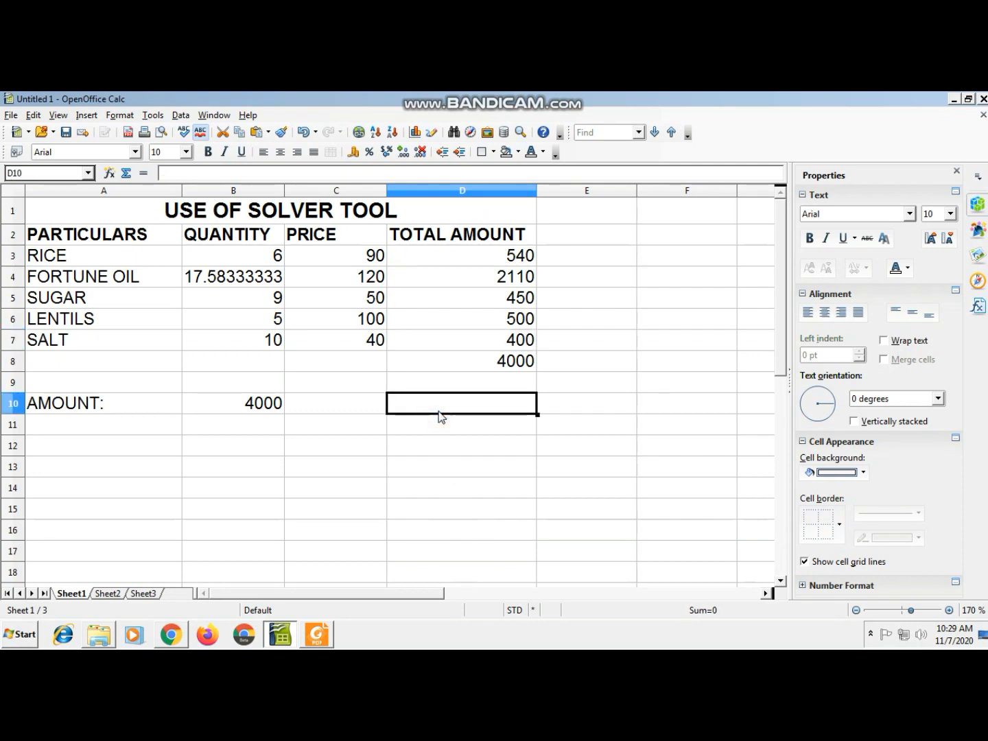
pyautogui.press('Return')
pyautogui.write('PRU')
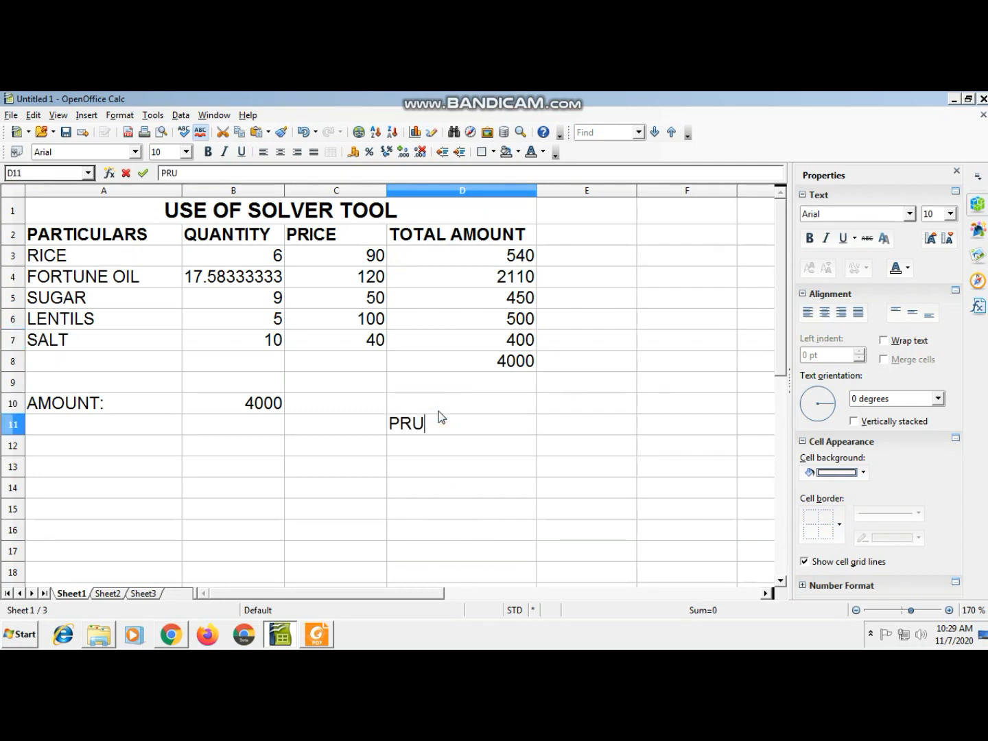
pyautogui.press('BackSpace')
pyautogui.write('INCIPAL')
pyautogui.press('Return')
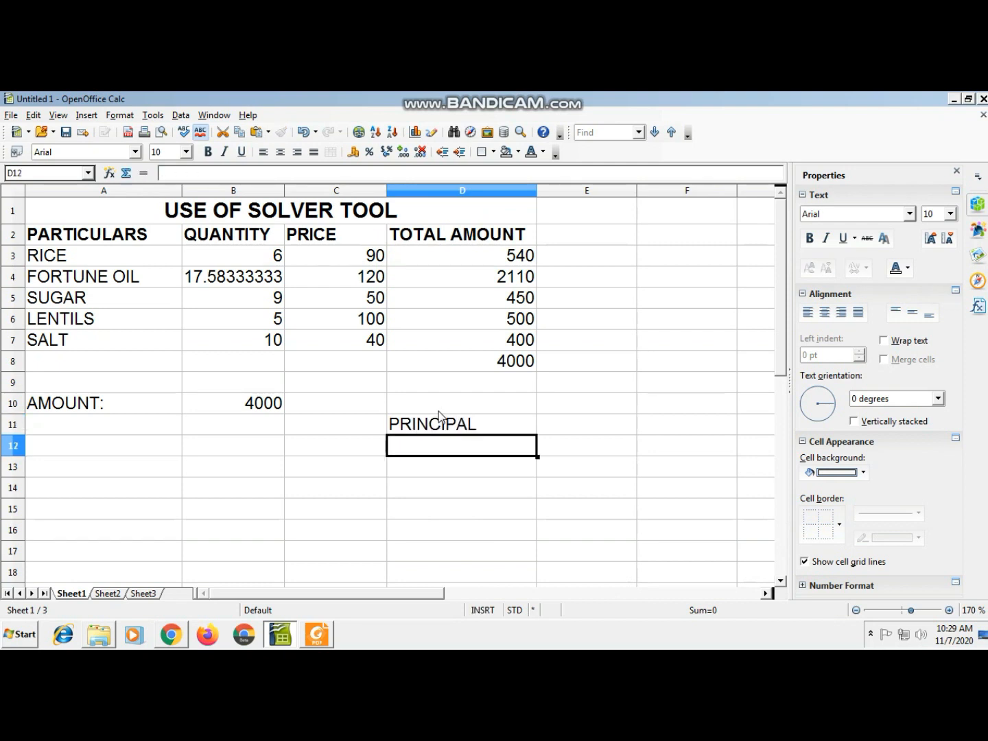
pyautogui.write('ROI')
pyautogui.press('Return')
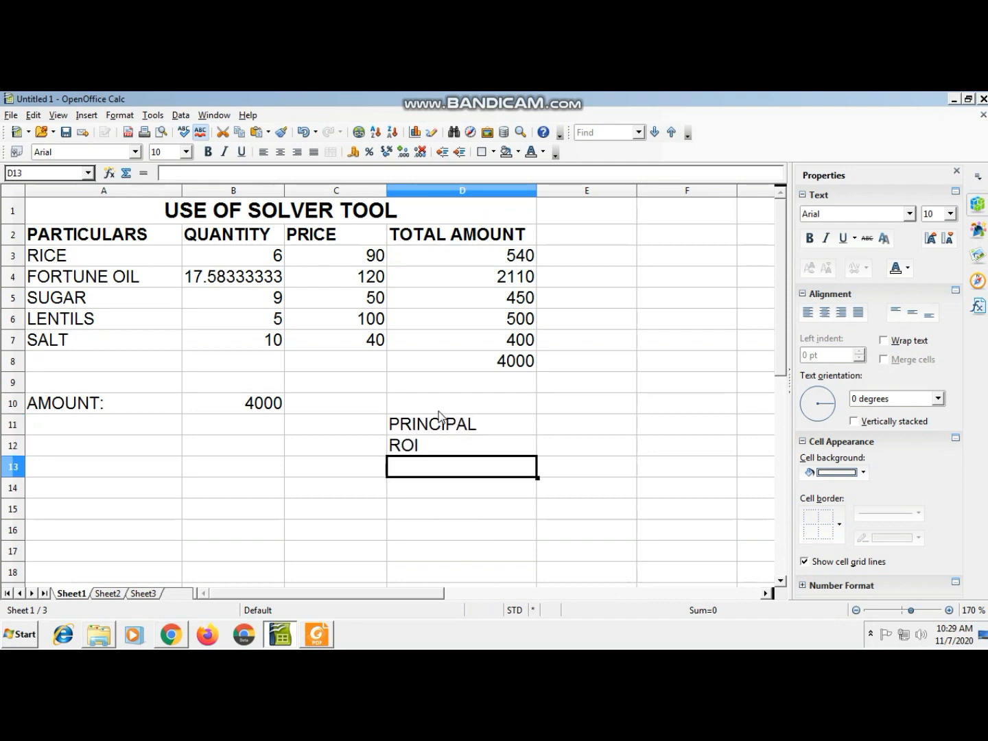
# Enter the label TIME in D13 and, after an empty row, the label SI in D15.
pyautogui.write('TIMNE')
pyautogui.press('Return')
pyautogui.press('Up')
pyautogui.press('F2')
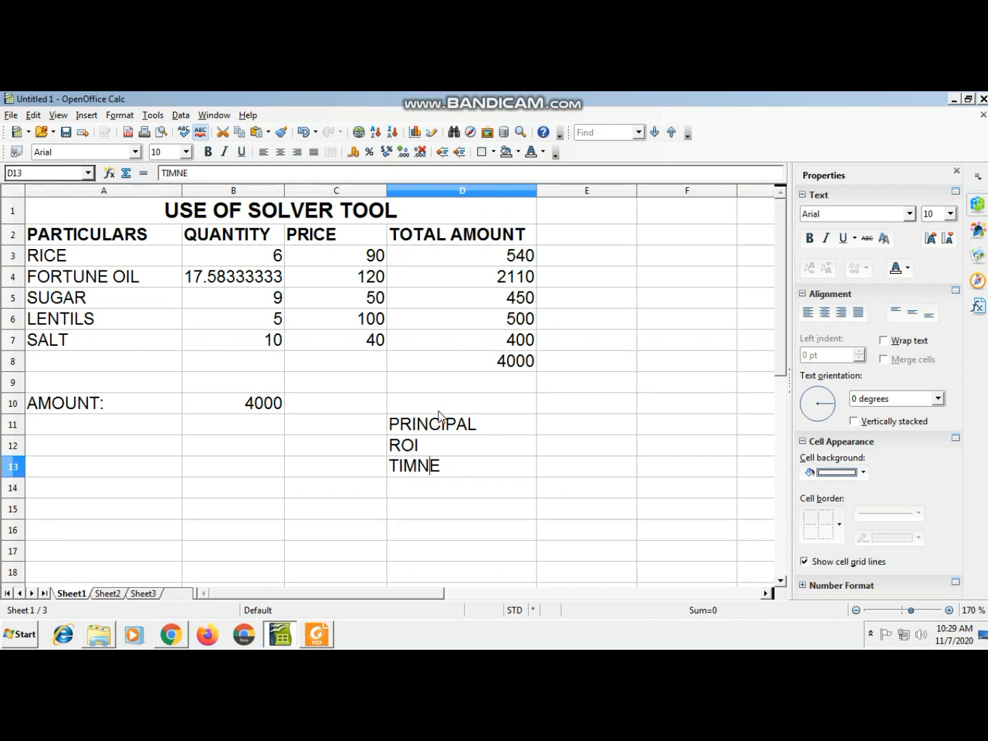
pyautogui.press('BackSpace')
pyautogui.press('BackSpace')
pyautogui.write('E')
pyautogui.press('Return')
pyautogui.press('Return')
pyautogui.write('SI')
pyautogui.press('Return')
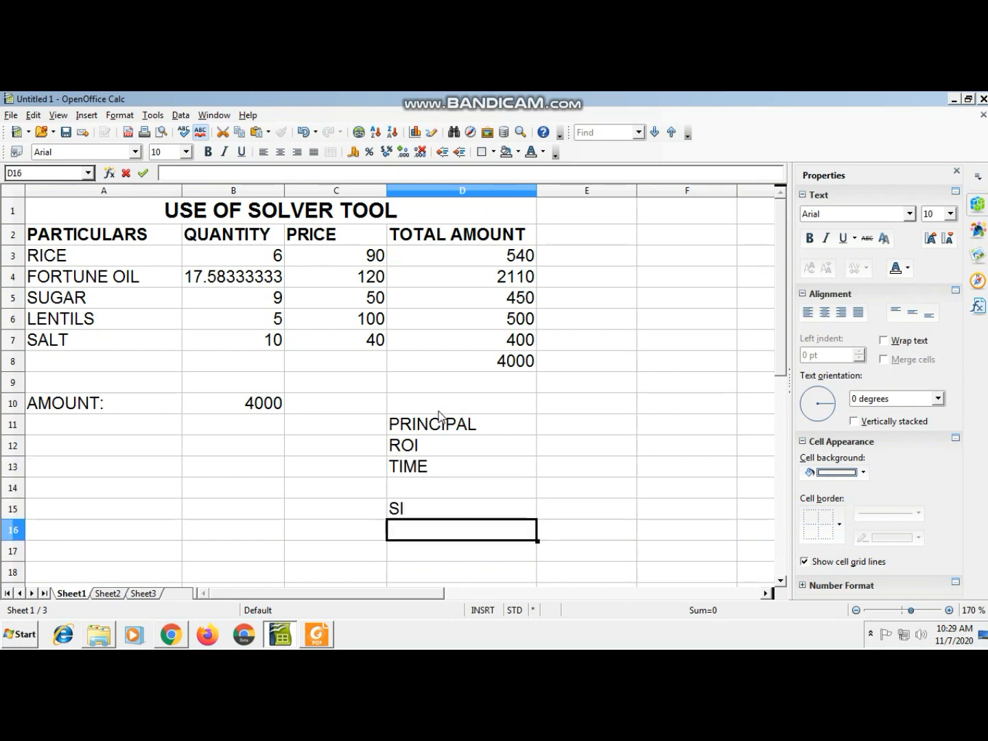
# Enter 5000 as the principal in E11, 4 as the ROI in E12 and 3 as the time in E13.
pyautogui.press('Up')
pyautogui.press('F2')
pyautogui.press('Up')
pyautogui.press('Up')
pyautogui.press('Up')
pyautogui.press('Up')
pyautogui.press('Right')
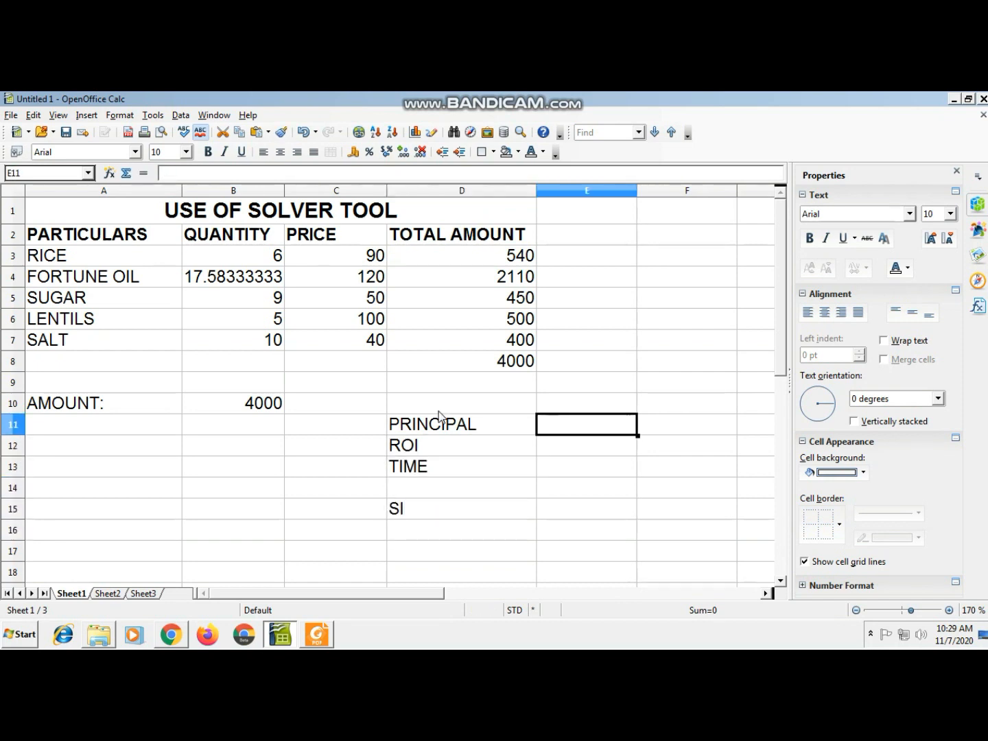
pyautogui.write('5000')
pyautogui.press('Return')
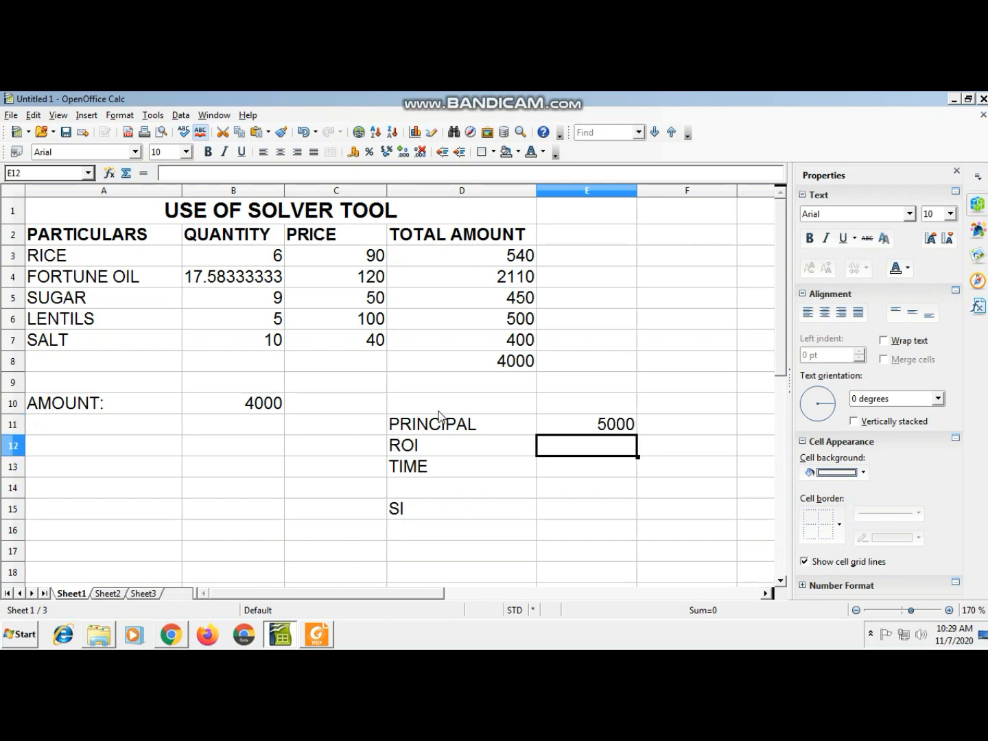
pyautogui.write('4')
pyautogui.press('Return')
pyautogui.write('3')
pyautogui.press('Return')
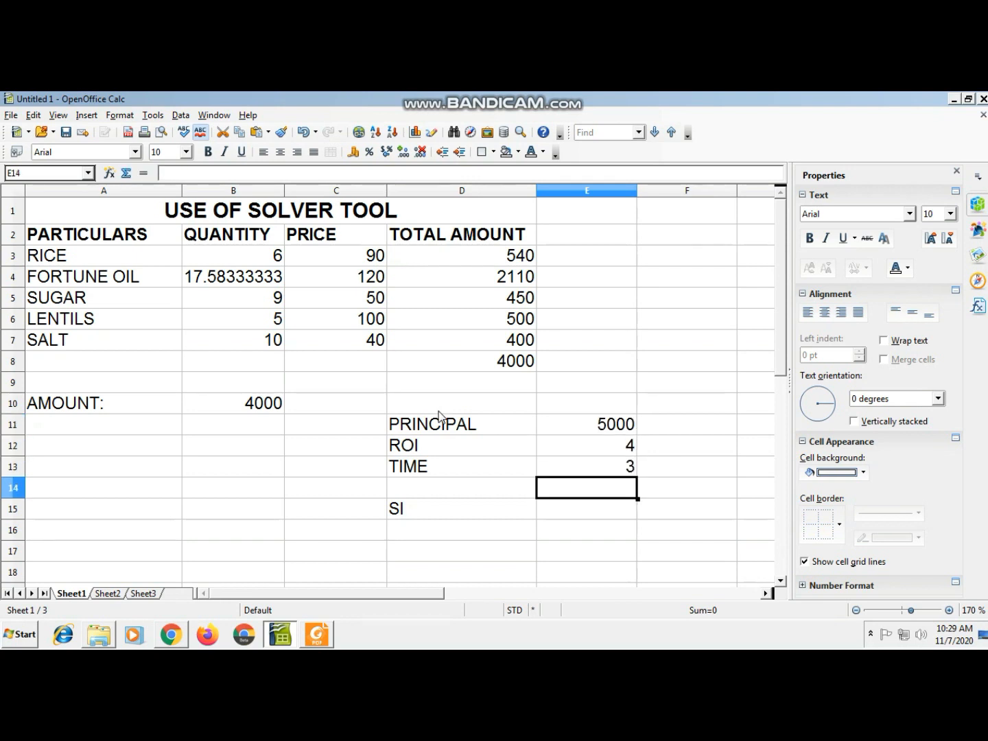
# Calculate the simple interest in E15 with the formula =(E11*E12*E13)/100.
pyautogui.press('Return')
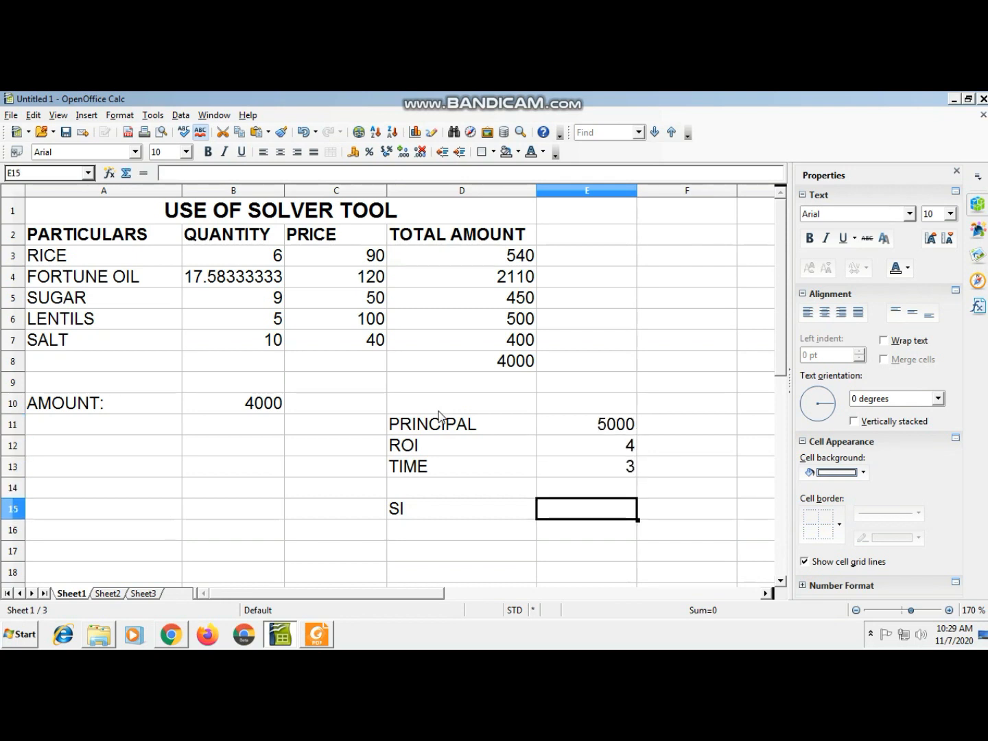
pyautogui.write('=(')
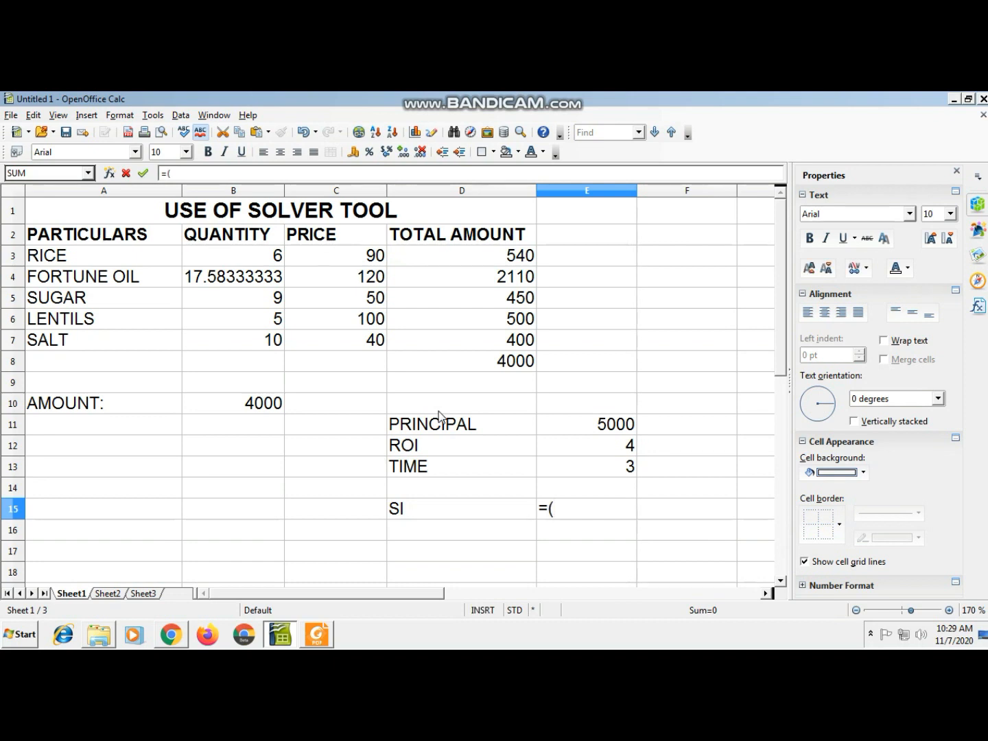
pyautogui.press('Up')
pyautogui.press('Up')
pyautogui.press('Up')
pyautogui.press('Up')
pyautogui.write('*')
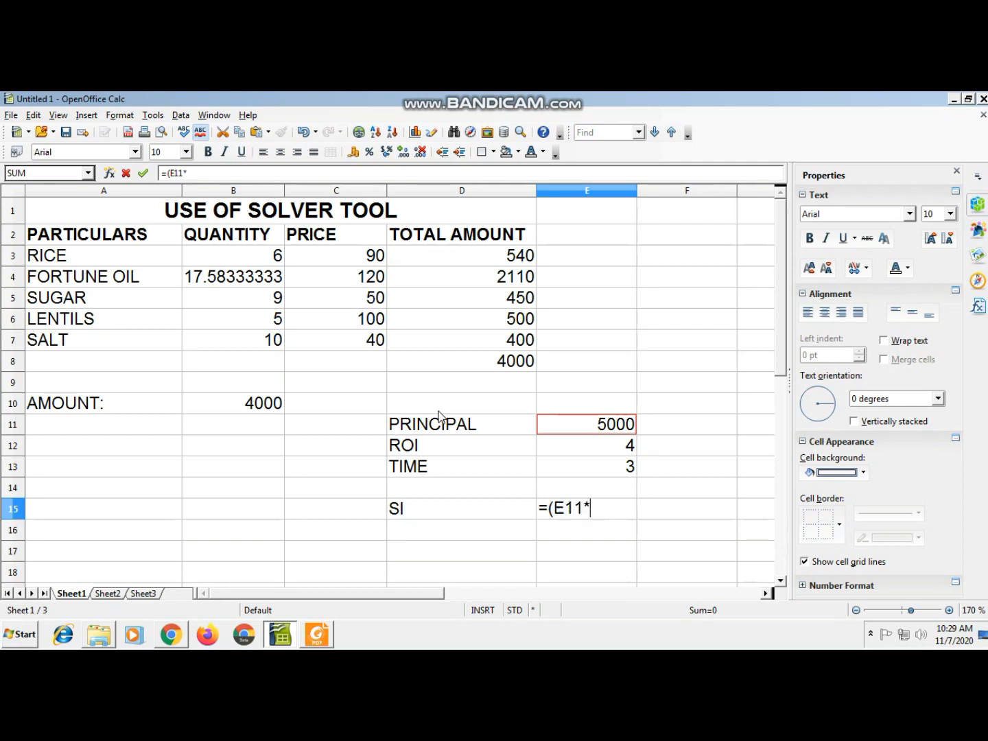
pyautogui.press('Up')
pyautogui.press('Up')
pyautogui.press('Up')
pyautogui.press('Right')
pyautogui.press('Left')
pyautogui.write('*')
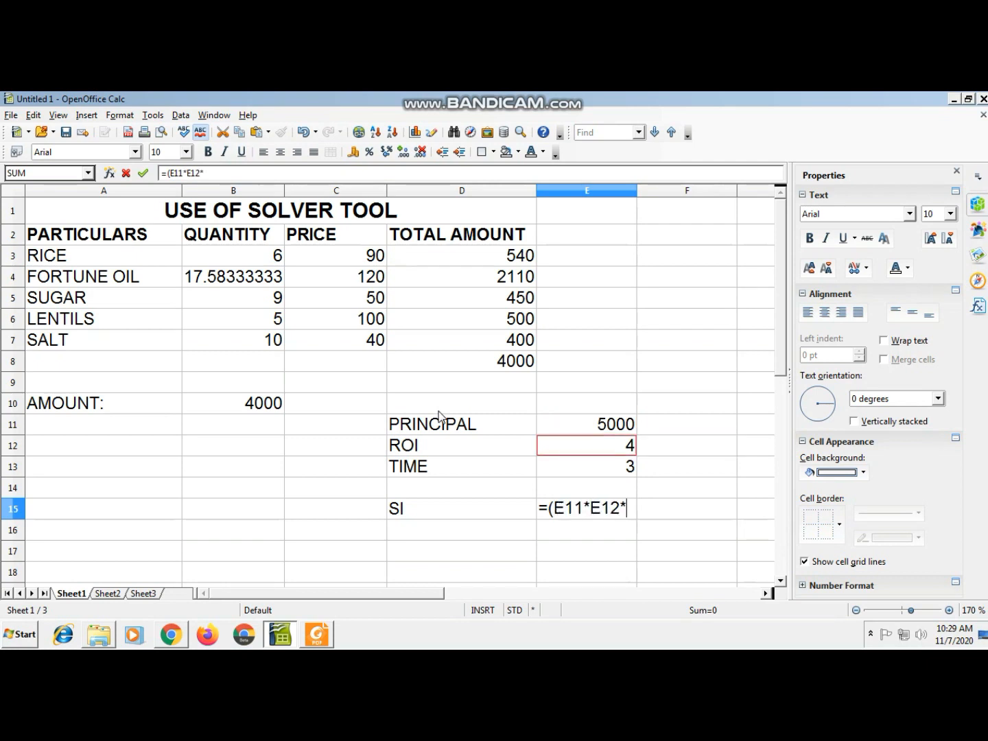
pyautogui.press('Up')
pyautogui.press('Up')
pyautogui.write(')/100')
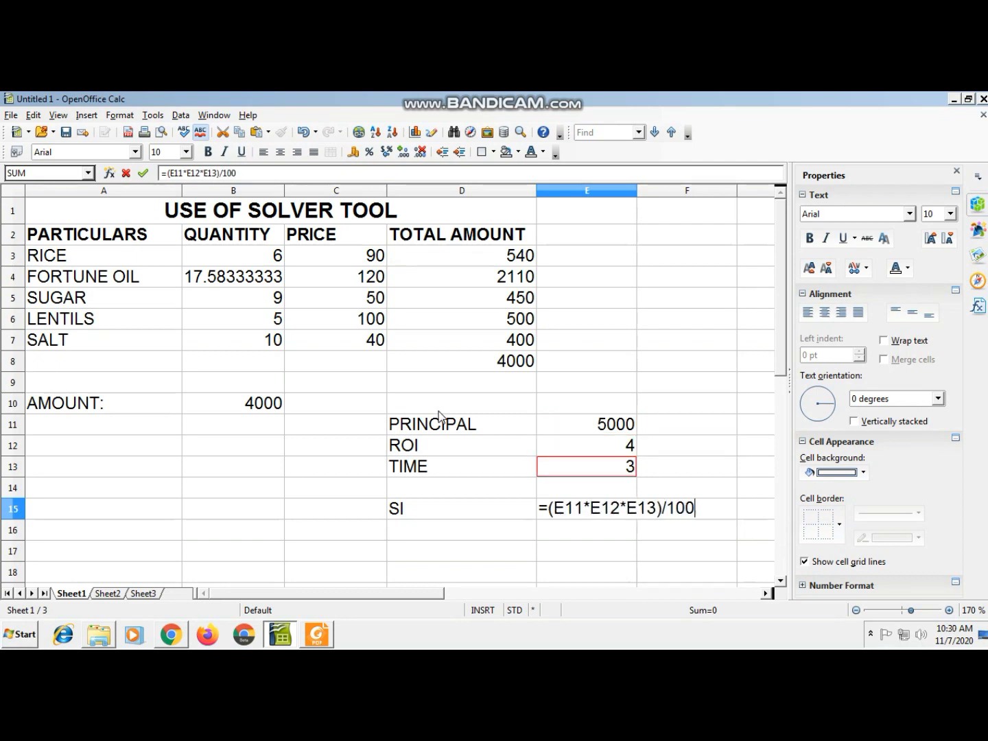
pyautogui.press('Return')
pyautogui.press('Up')
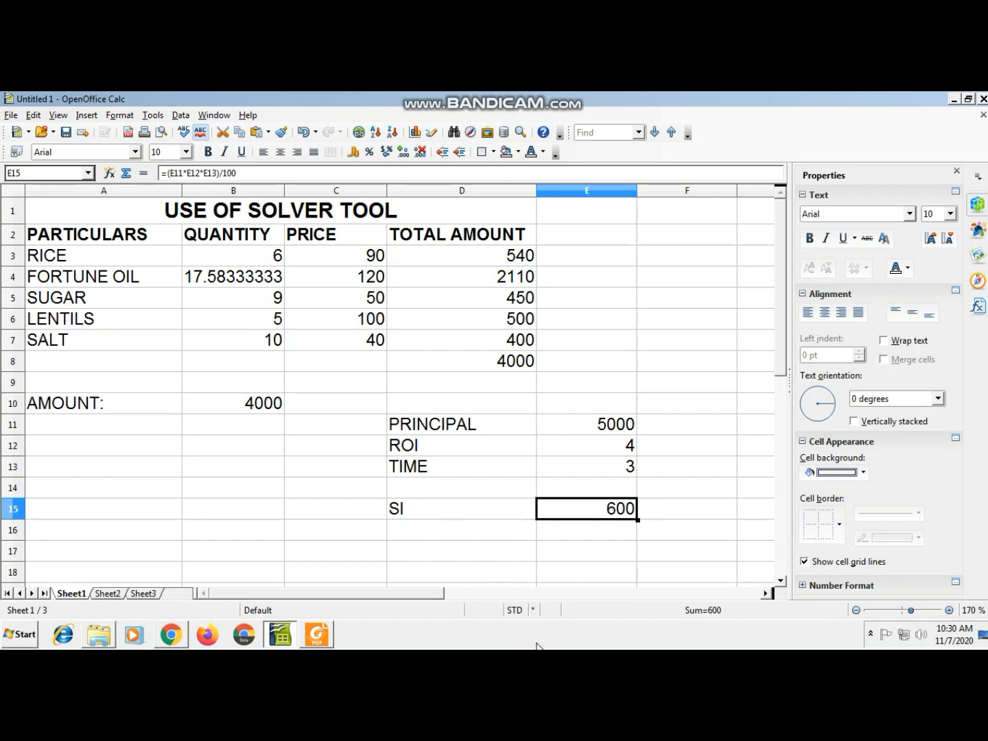
pyautogui.click(605, 510)
pyautogui.click(110, 594)
pyautogui.click(73, 595)
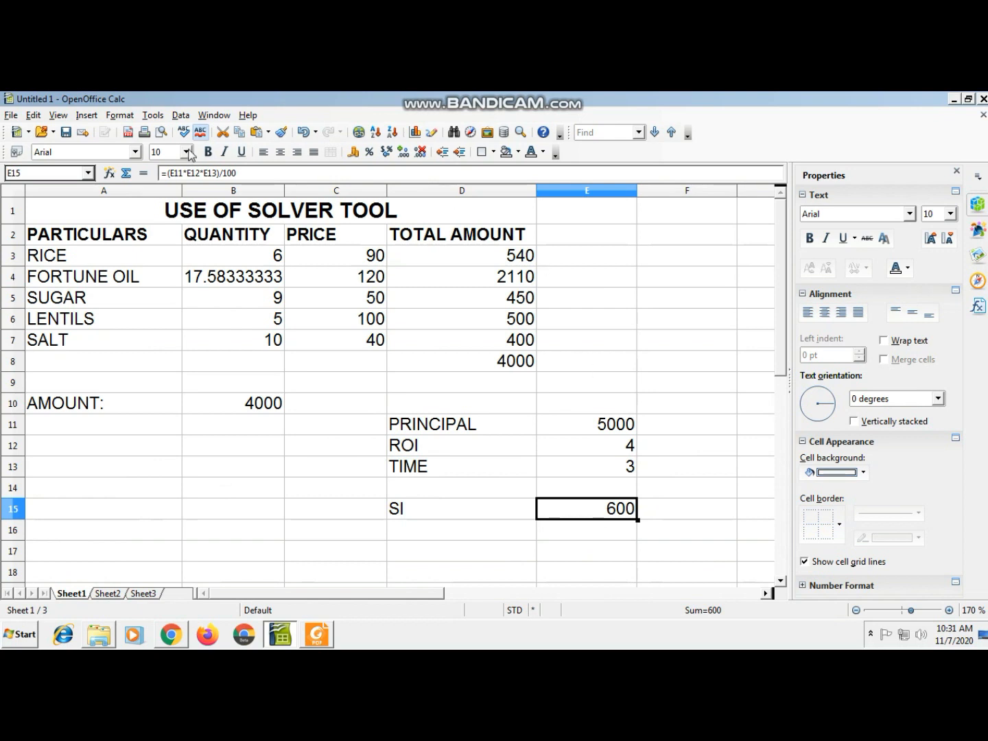
pyautogui.click(152, 116)
pyautogui.click(160, 194)
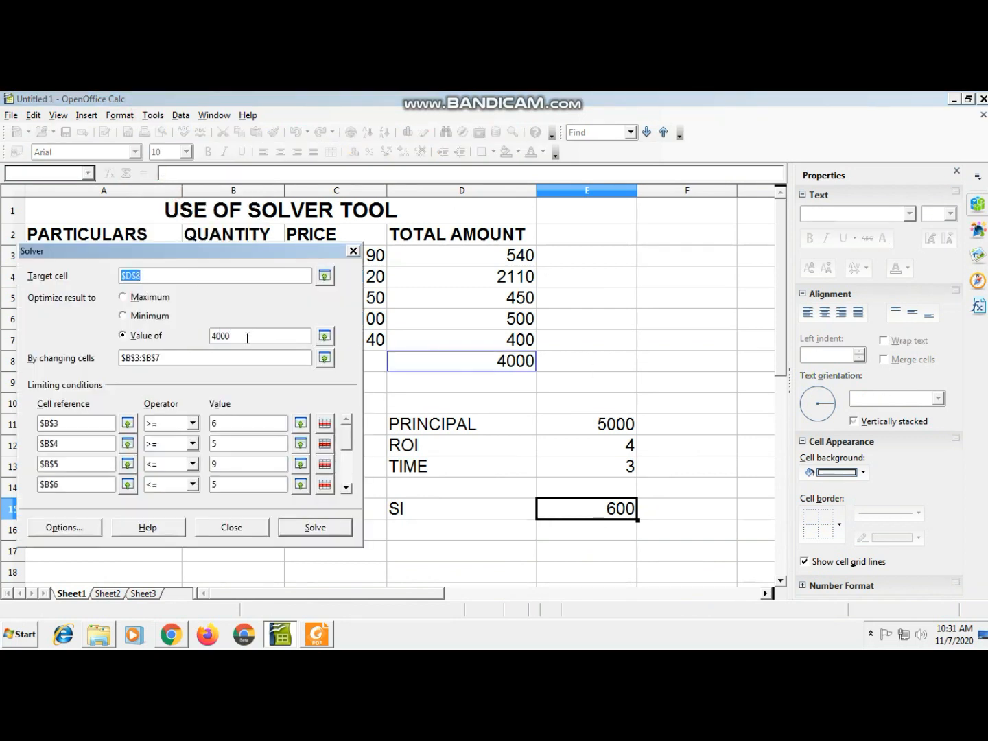
pyautogui.doubleClick(248, 337)
pyautogui.write('900')
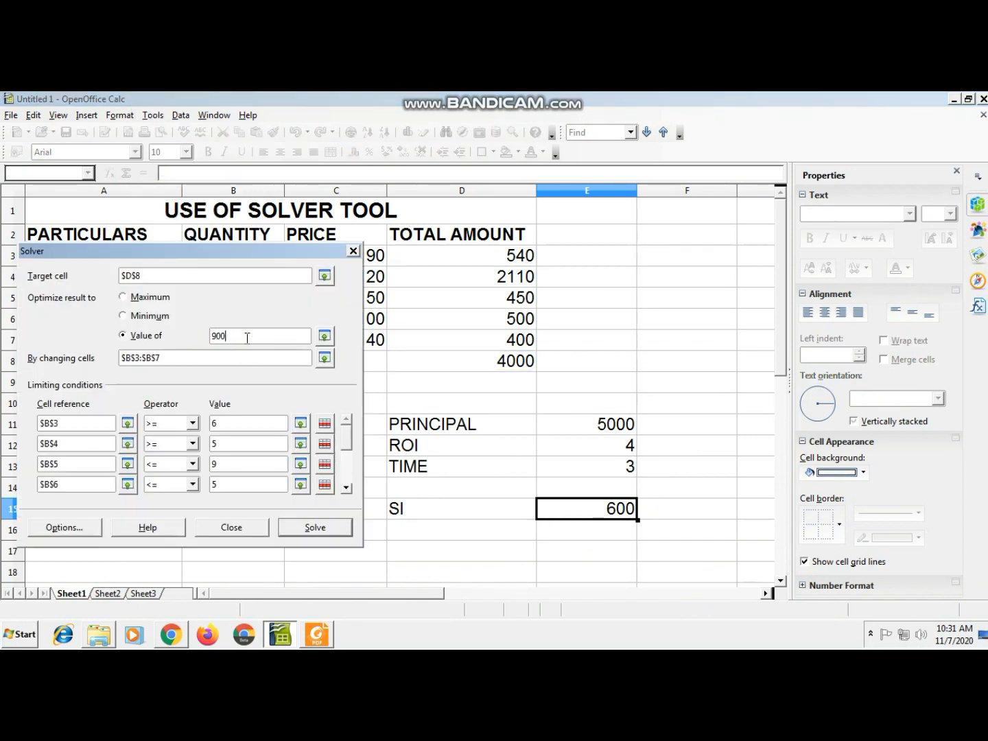
pyautogui.click(219, 530)
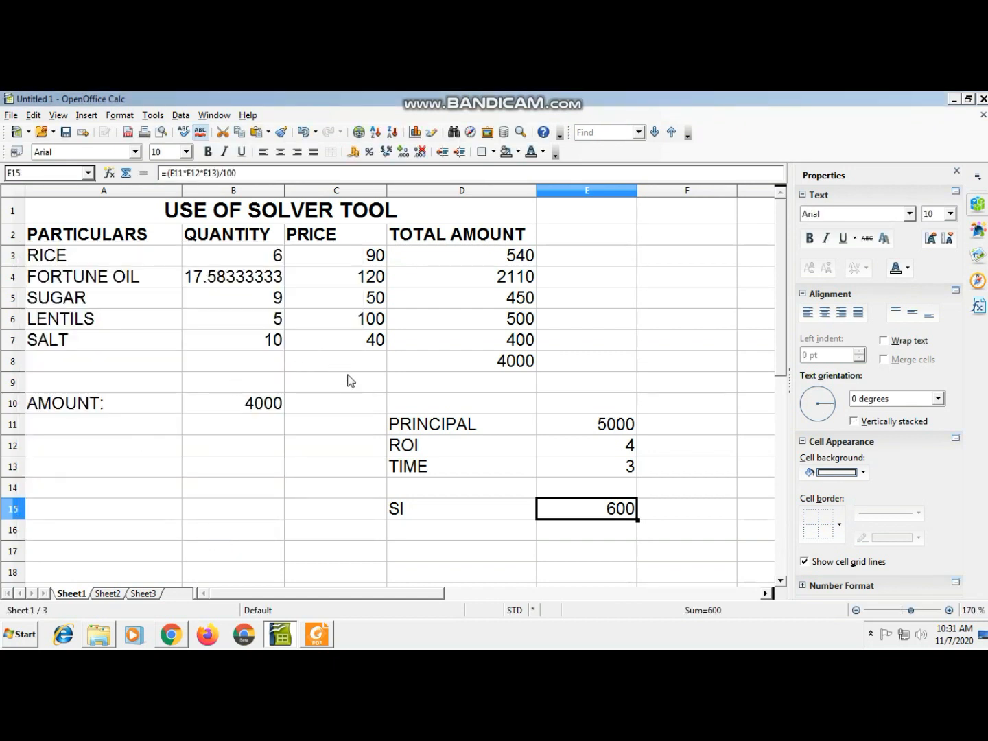
# Select the simple interest result cell E15.
pyautogui.moveTo(406, 424); pyautogui.dragTo(577, 505)
pyautogui.click(576, 505)
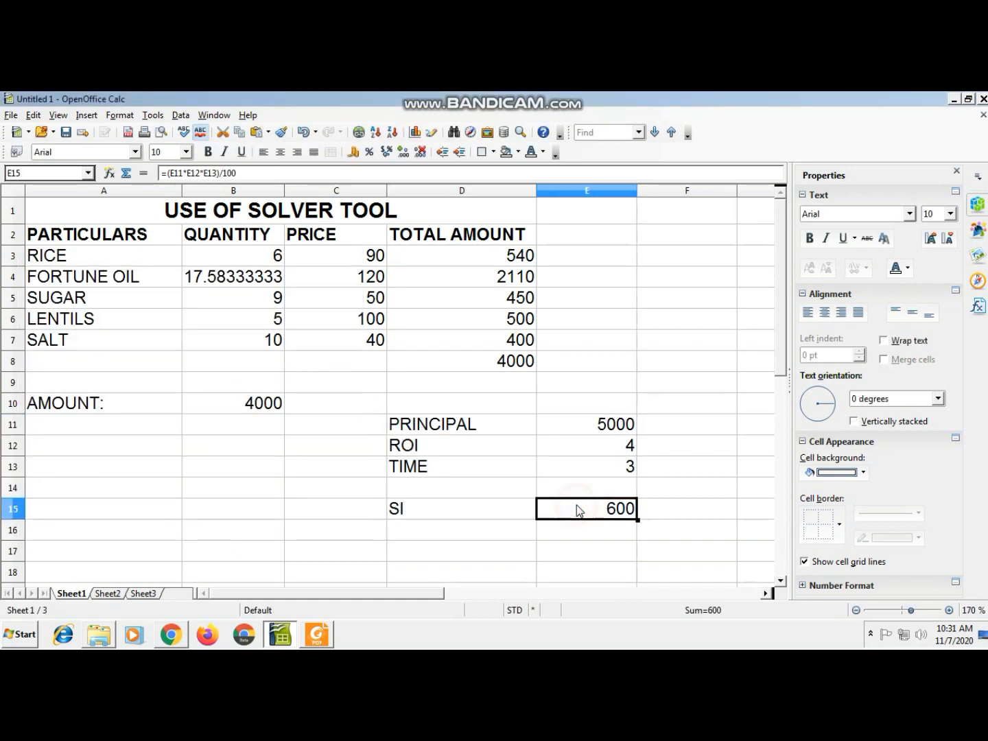